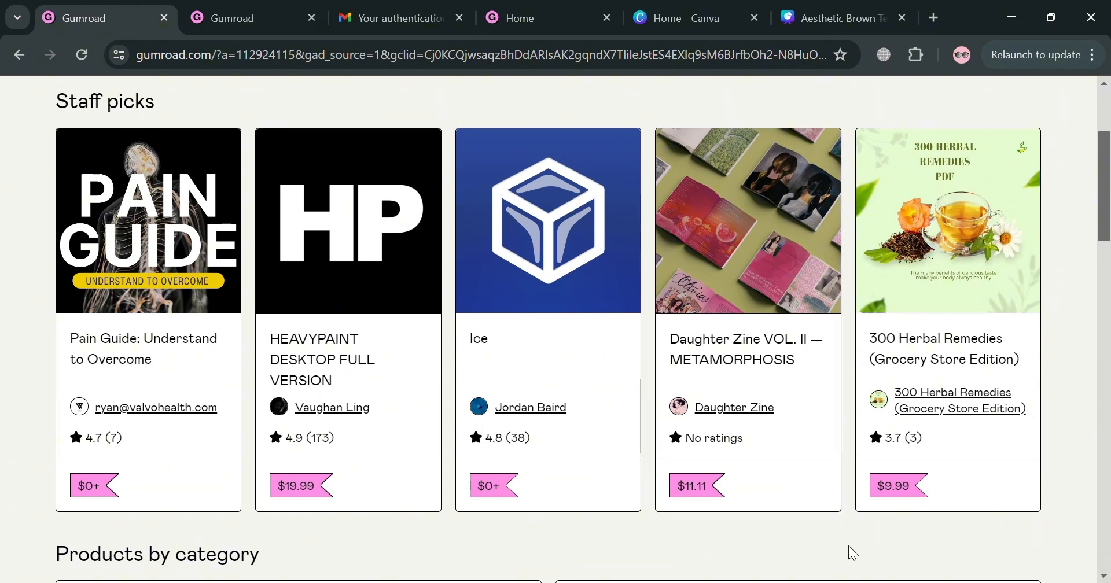
Look through the staff picks and the product category listings on the Gumroad storefront.
scroll(848, 546, down, 4)
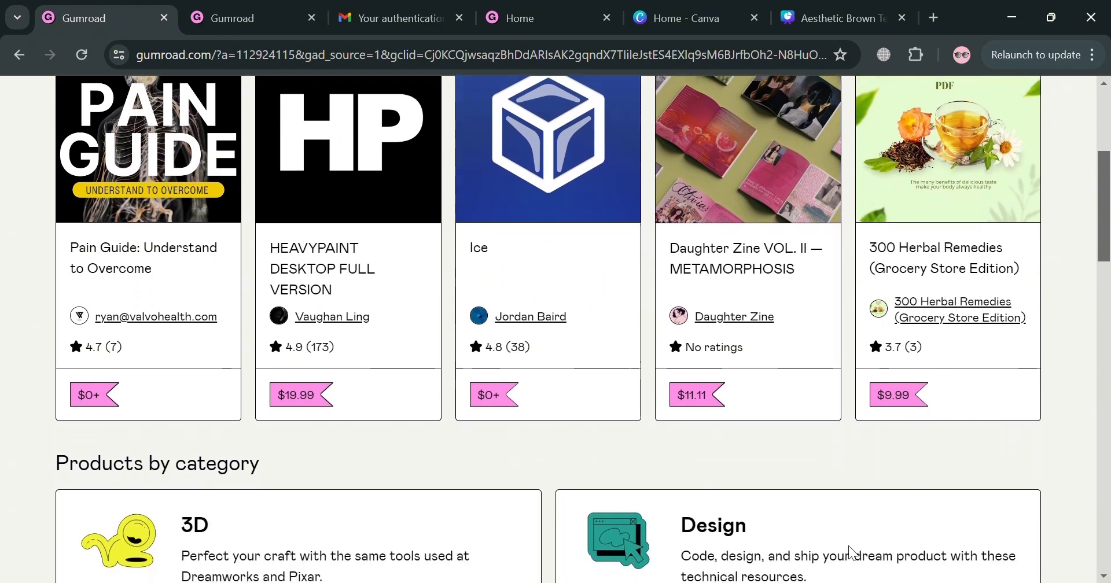
scroll(848, 546, up, 4)
scroll(847, 546, up, 3)
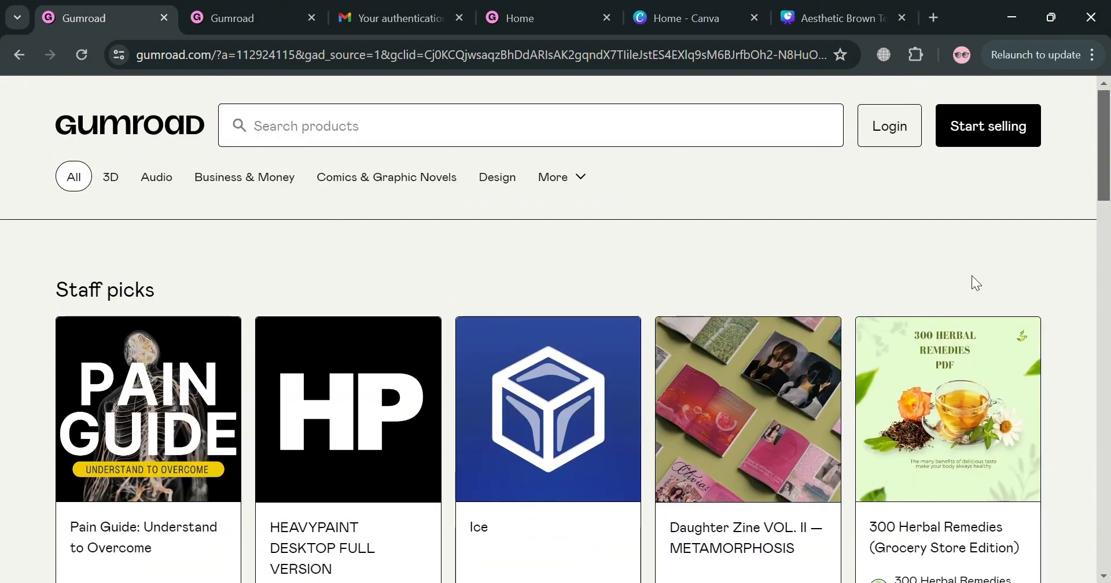
scroll(976, 284, down, 13)
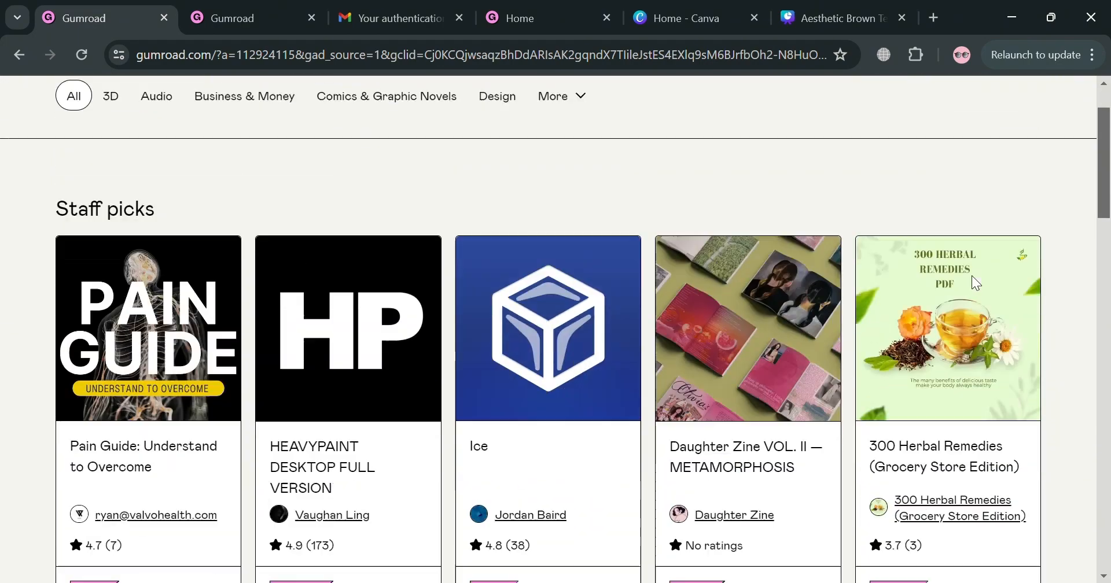
scroll(979, 283, down, 15)
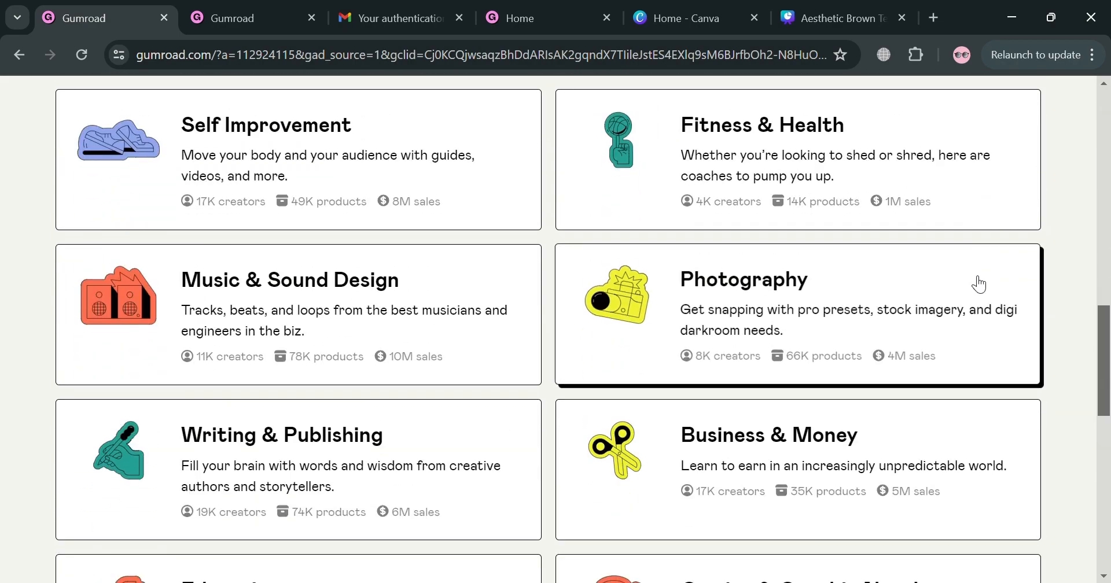
scroll(979, 284, down, 2)
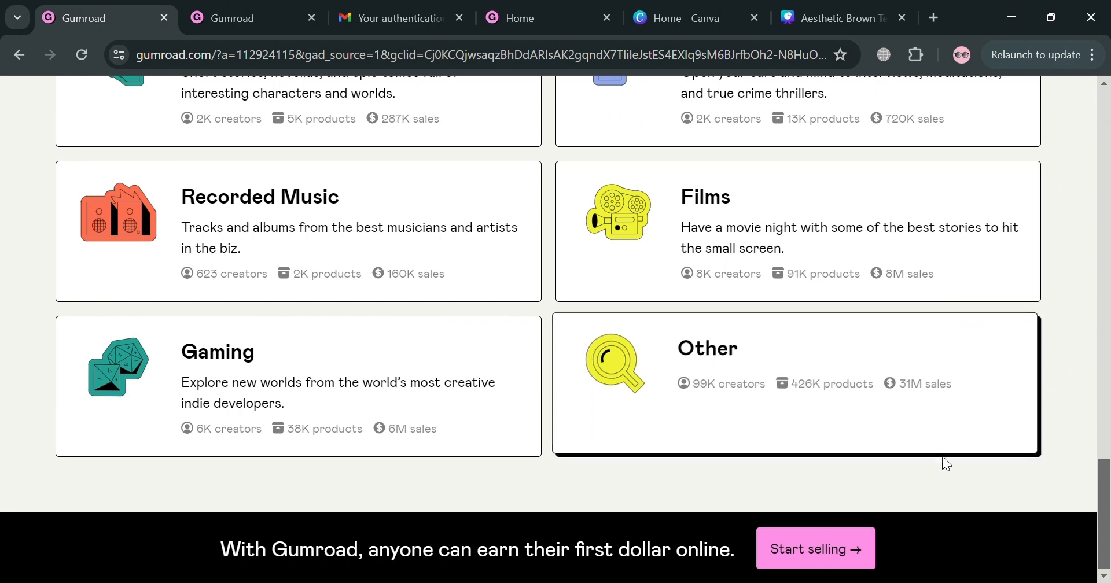
scroll(984, 350, up, 3)
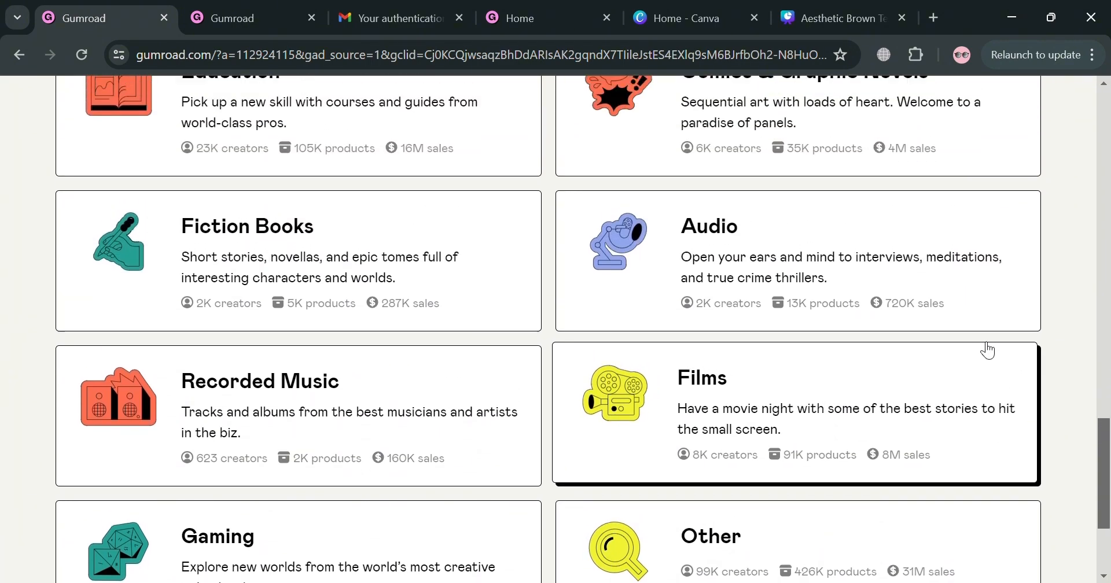
scroll(984, 348, up, 6)
scroll(984, 349, up, 7)
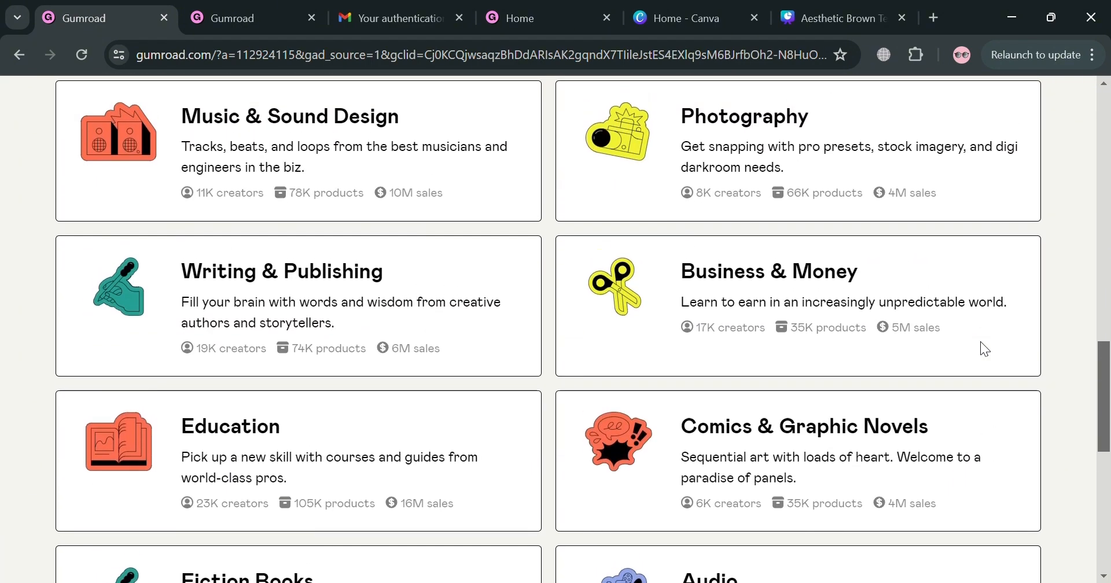
scroll(985, 350, up, 3)
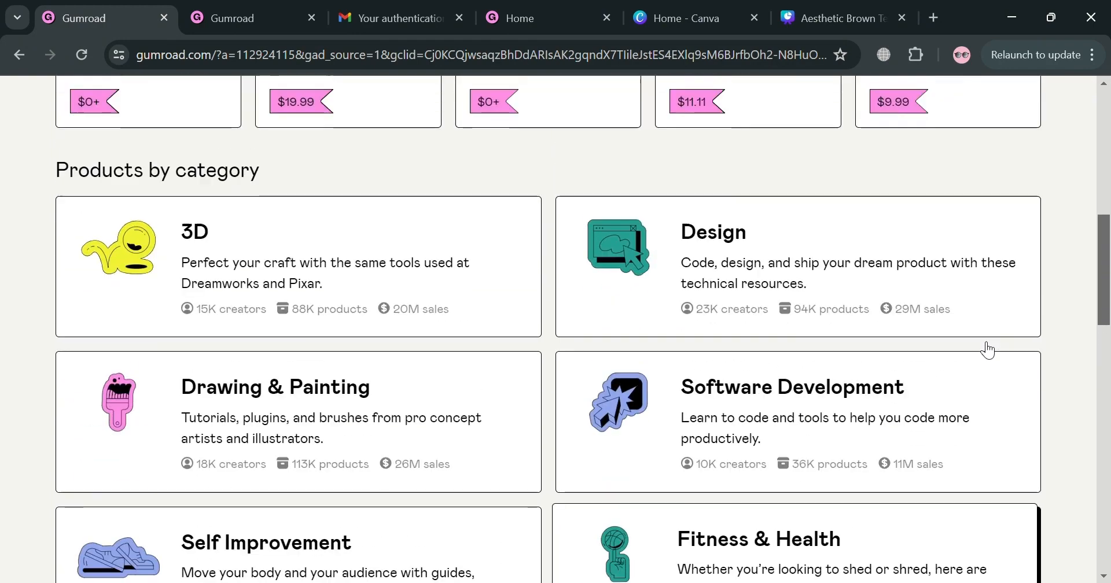
scroll(1081, 181, up, 4)
scroll(1086, 184, up, 5)
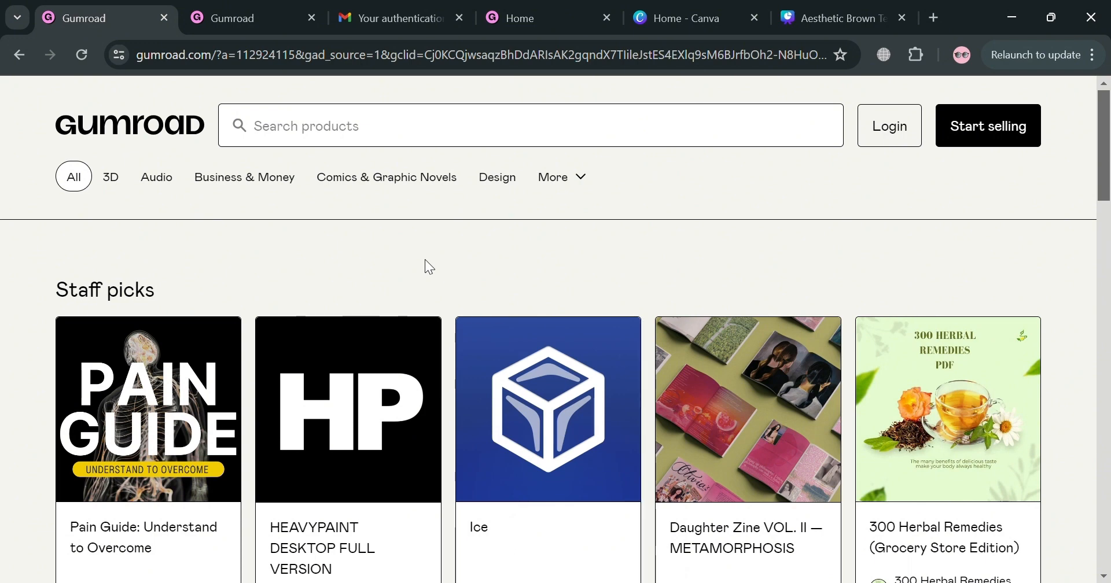
Review the storefront's product categories once more, from 3D and Design down to Gaming and Other.
scroll(428, 267, down, 5)
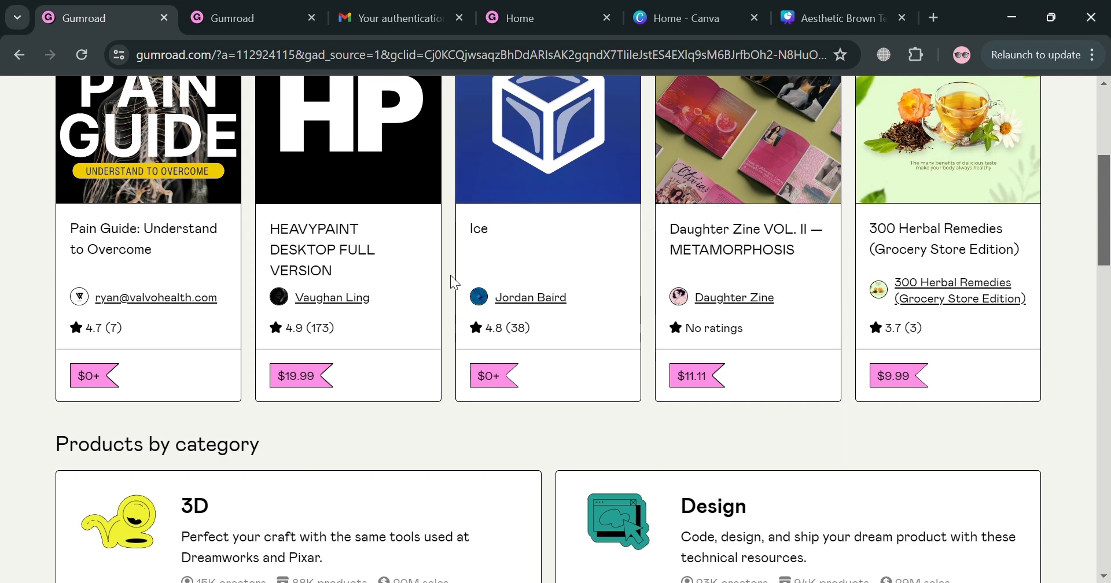
scroll(450, 276, down, 3)
scroll(454, 282, down, 2)
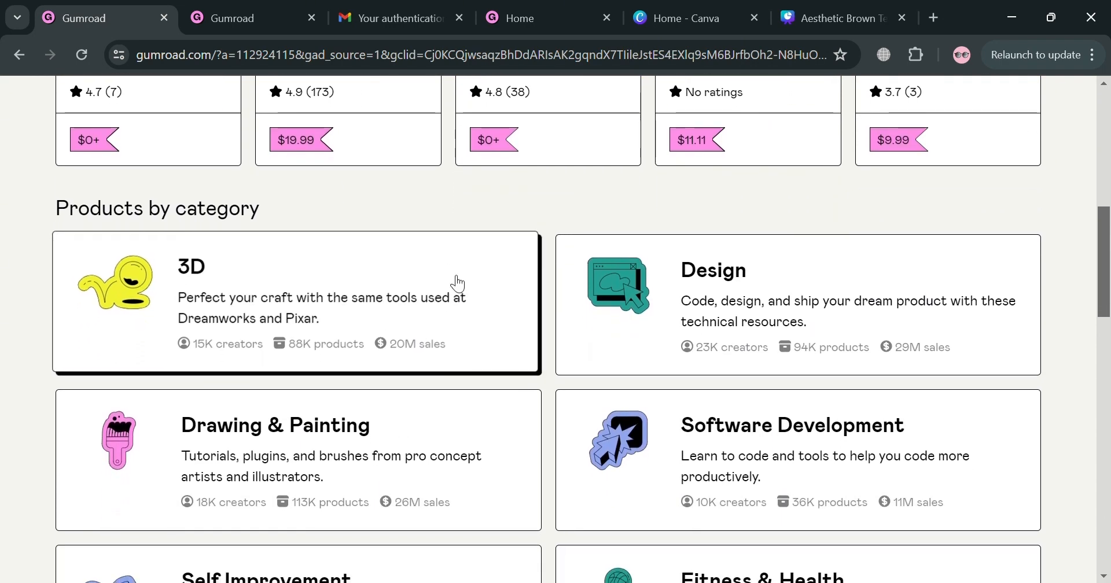
scroll(548, 257, down, 7)
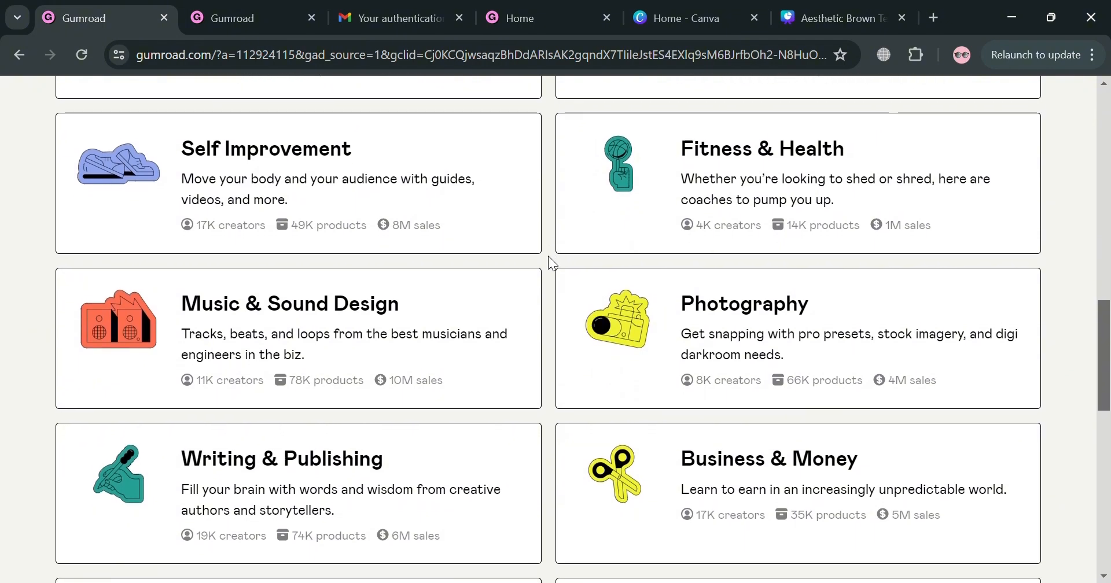
scroll(549, 258, down, 3)
scroll(549, 258, down, 5)
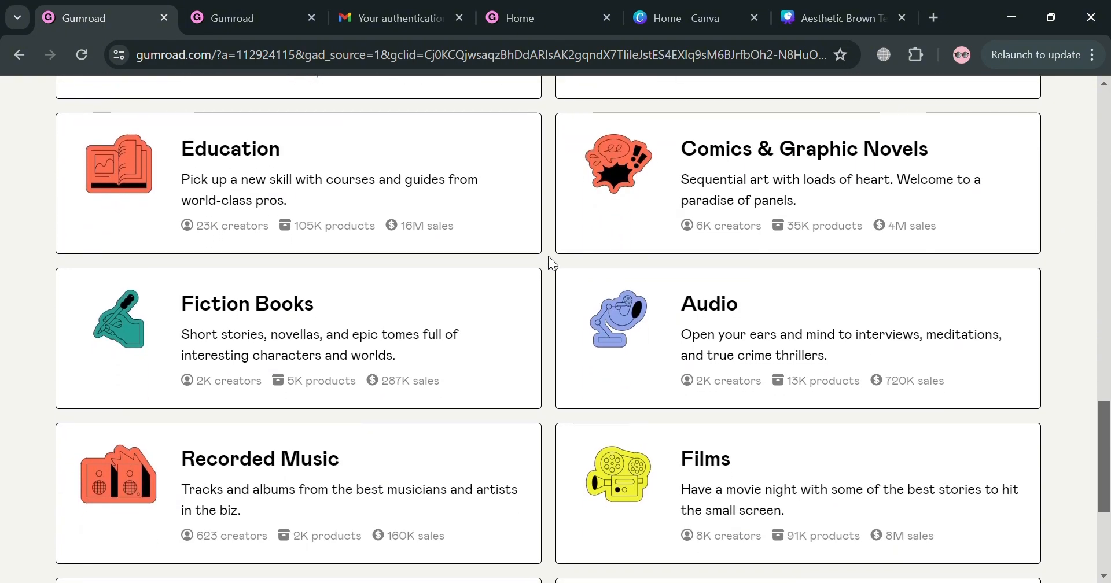
scroll(550, 259, down, 3)
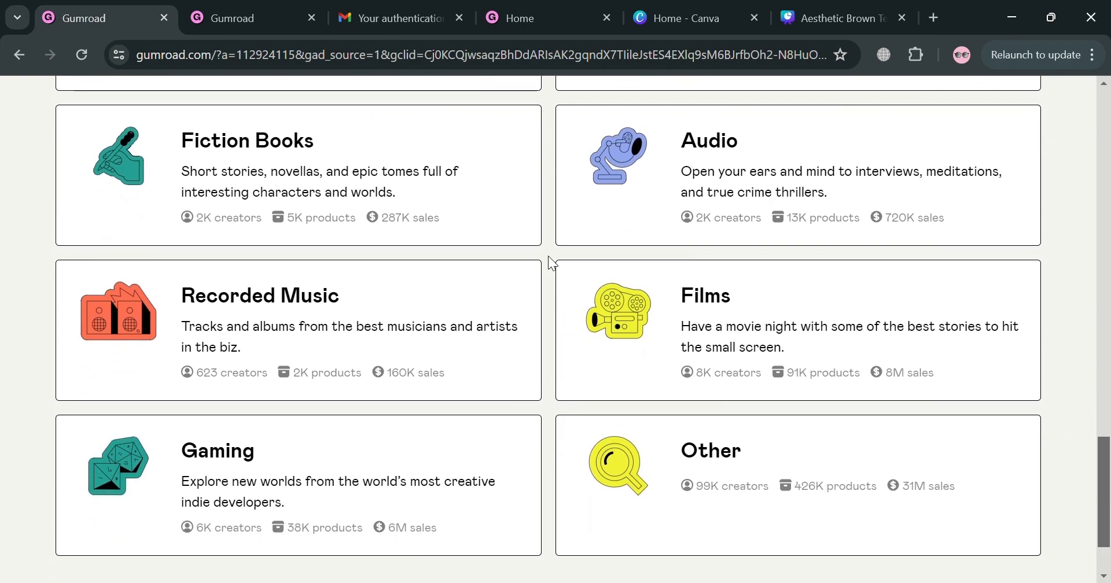
scroll(550, 263, down, 2)
scroll(548, 257, up, 20)
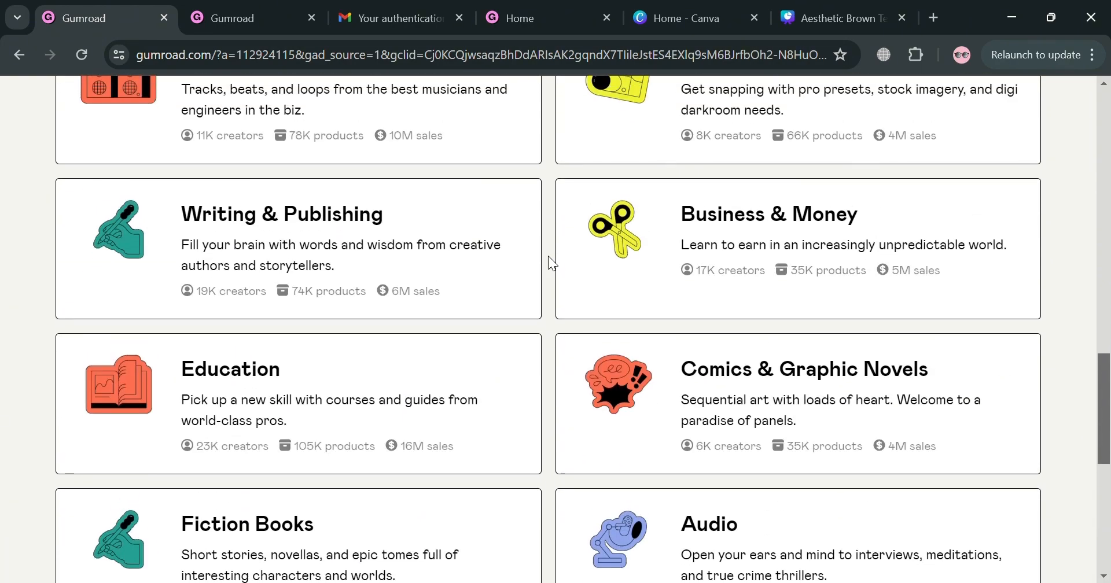
scroll(548, 256, up, 2)
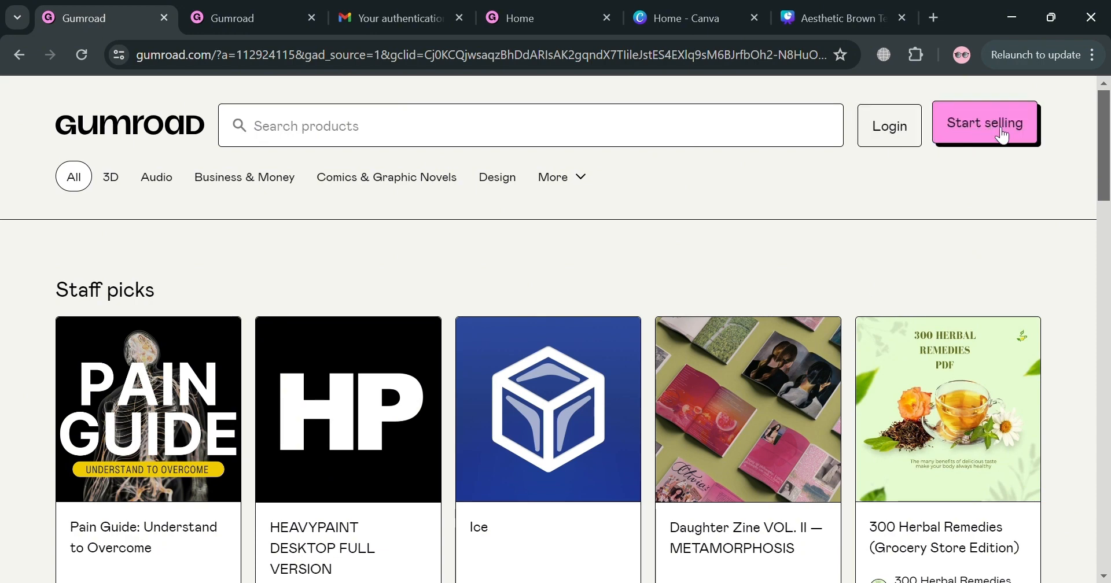
Examine the social and email sign-in options on the Gumroad login page.
click(286, 9)
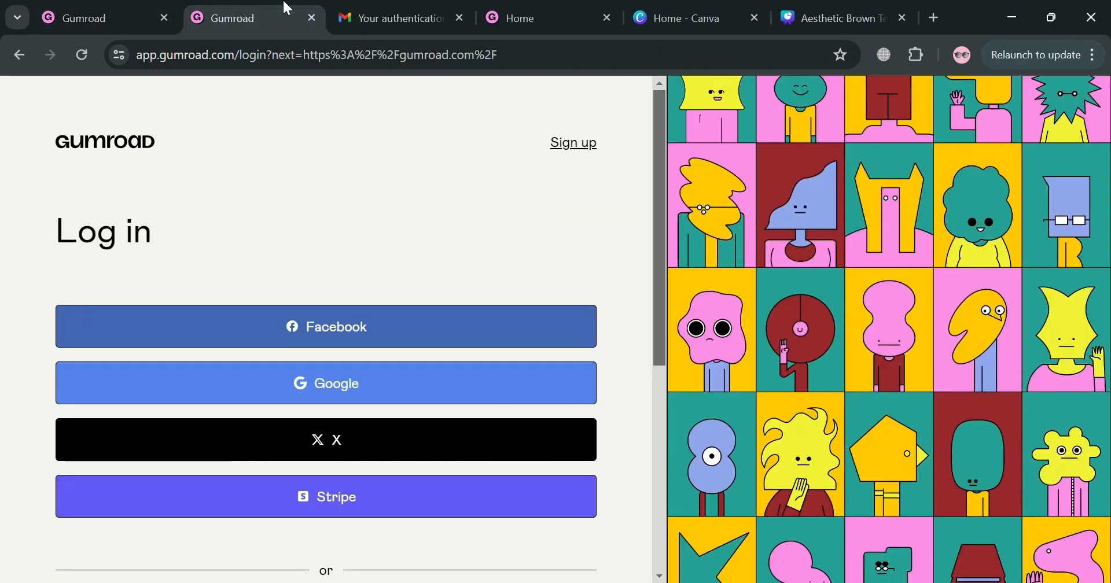
scroll(480, 194, down, 2)
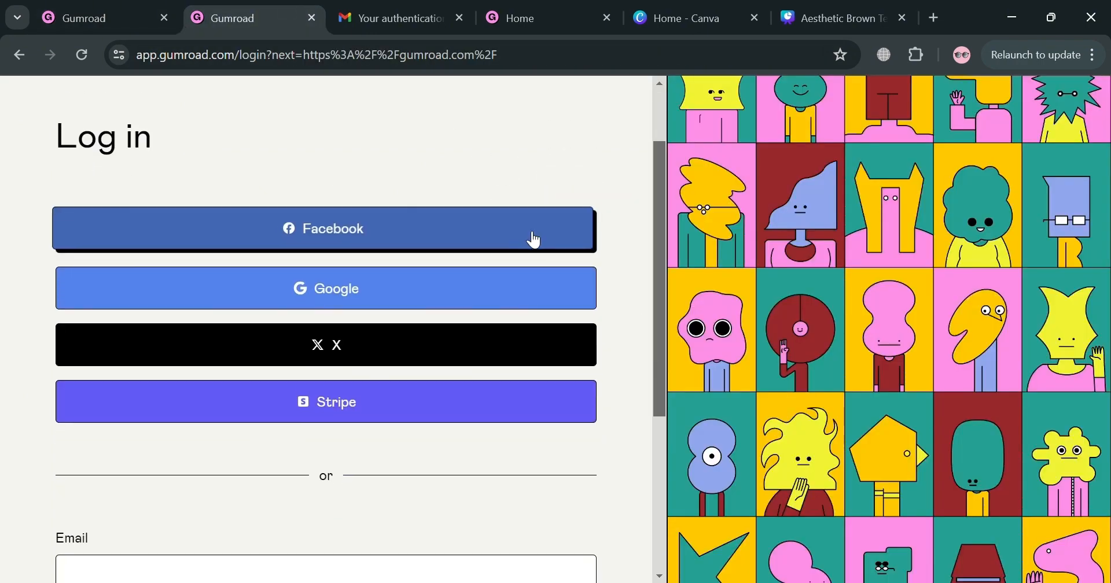
scroll(531, 414, down, 4)
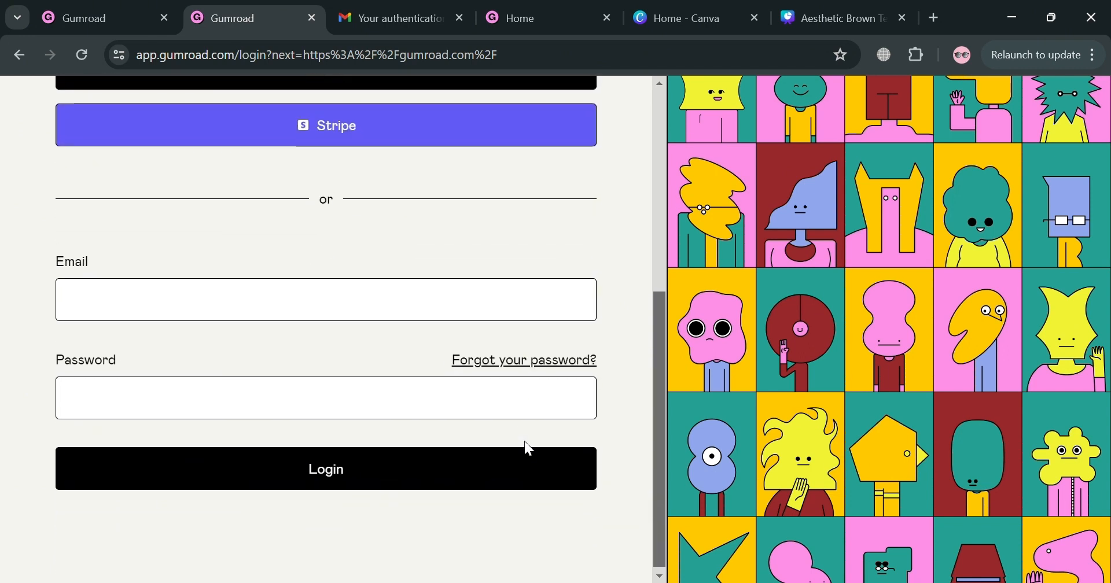
scroll(528, 449, up, 5)
scroll(524, 440, up, 2)
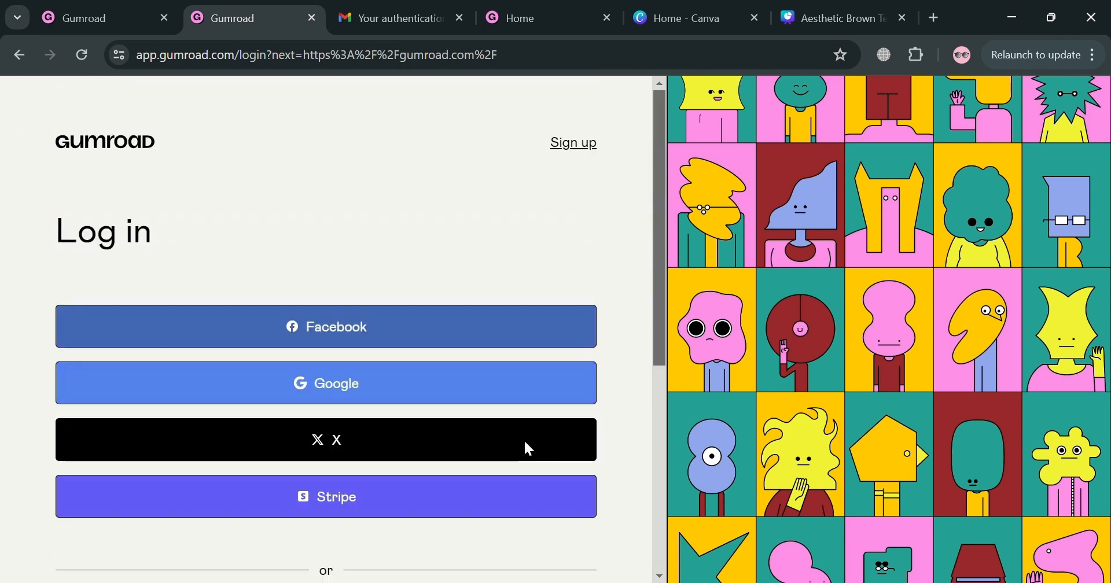
Check the two-factor authentication email in Gmail and bring up the Gumroad seller dashboard.
click(404, 16)
scroll(663, 333, down, 2)
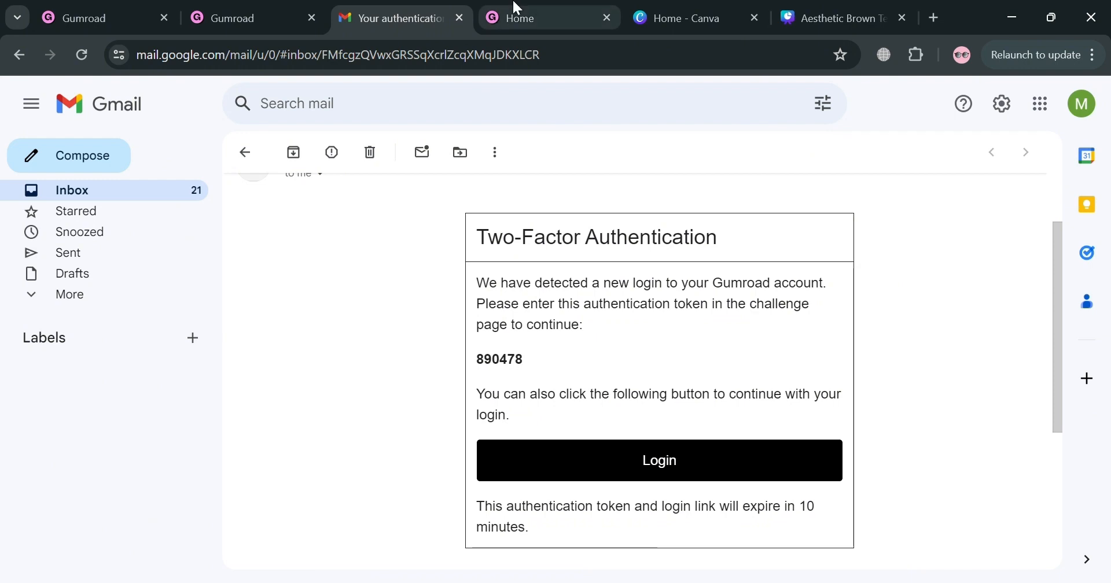
click(533, 7)
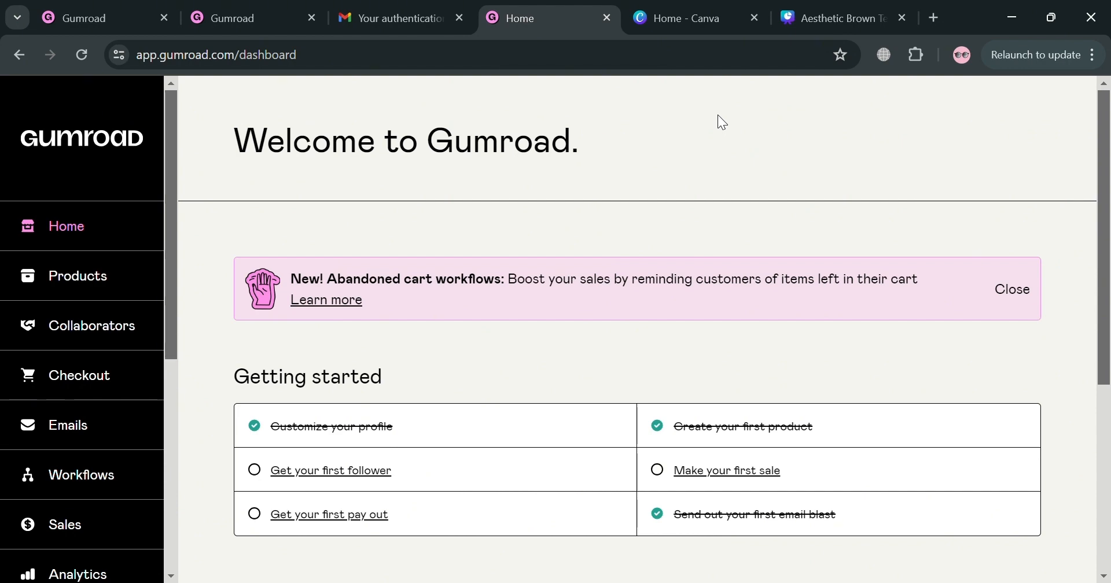
Switch to Canva's home page and view the suggested design types for a new design.
click(675, 7)
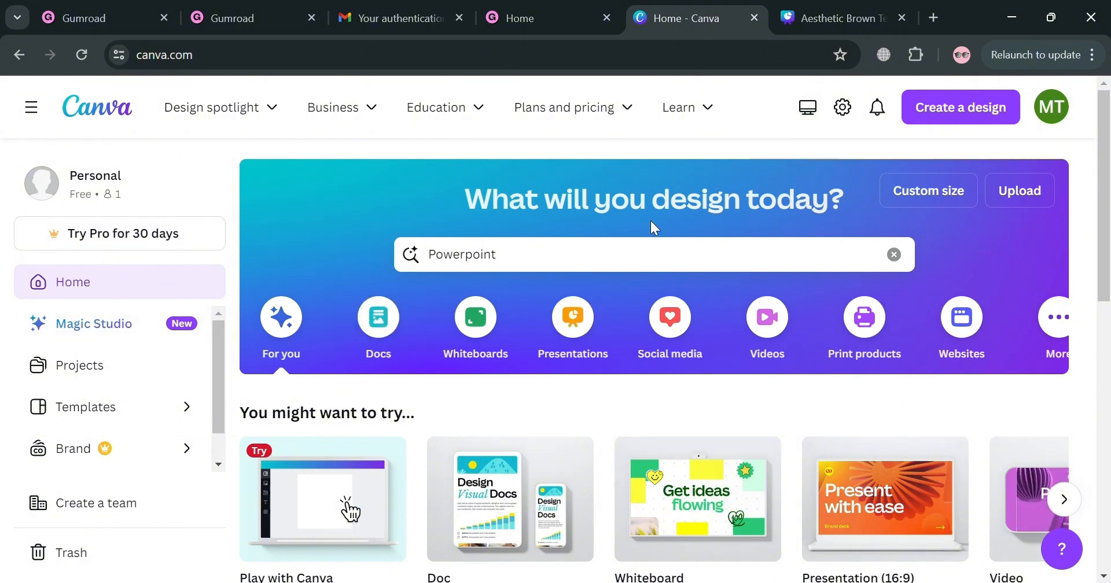
click(995, 126)
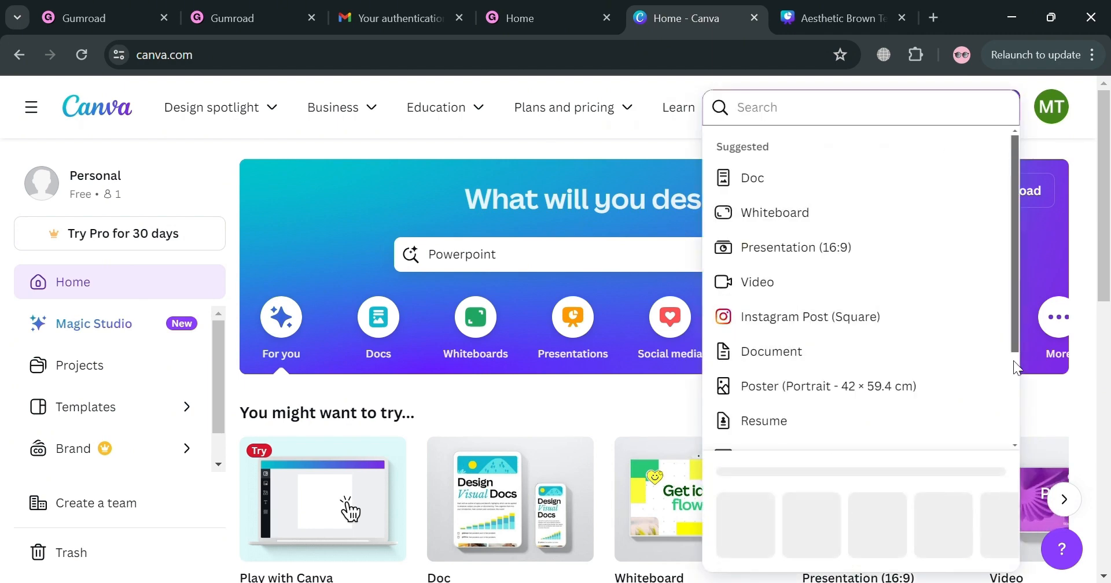
click(1058, 398)
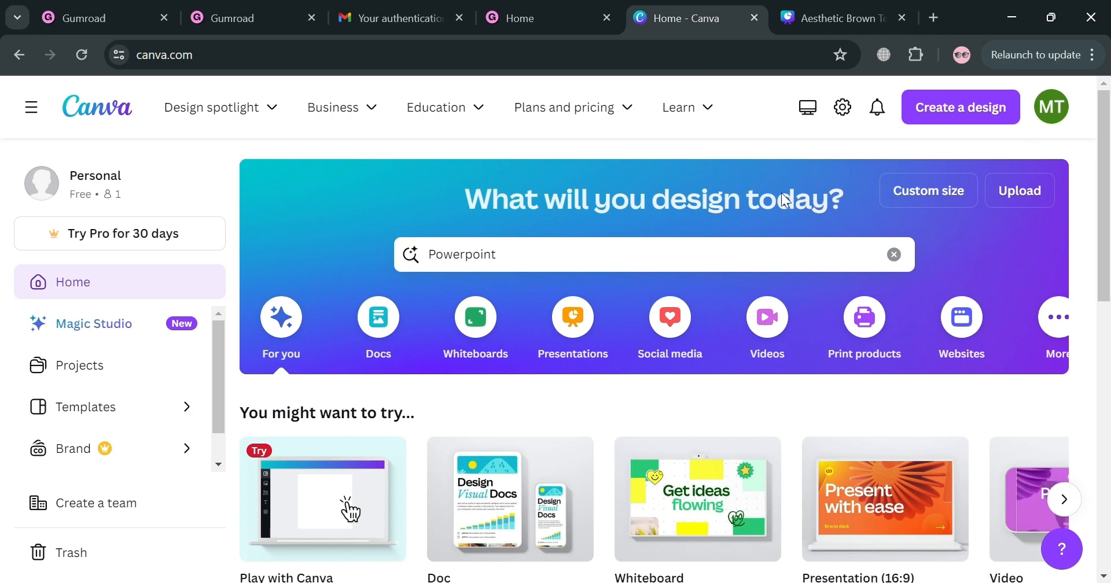
Bring up the Aesthetic Brown Template PPT design and look through its pages, including Our Team, Project Overview and Background.
click(823, 8)
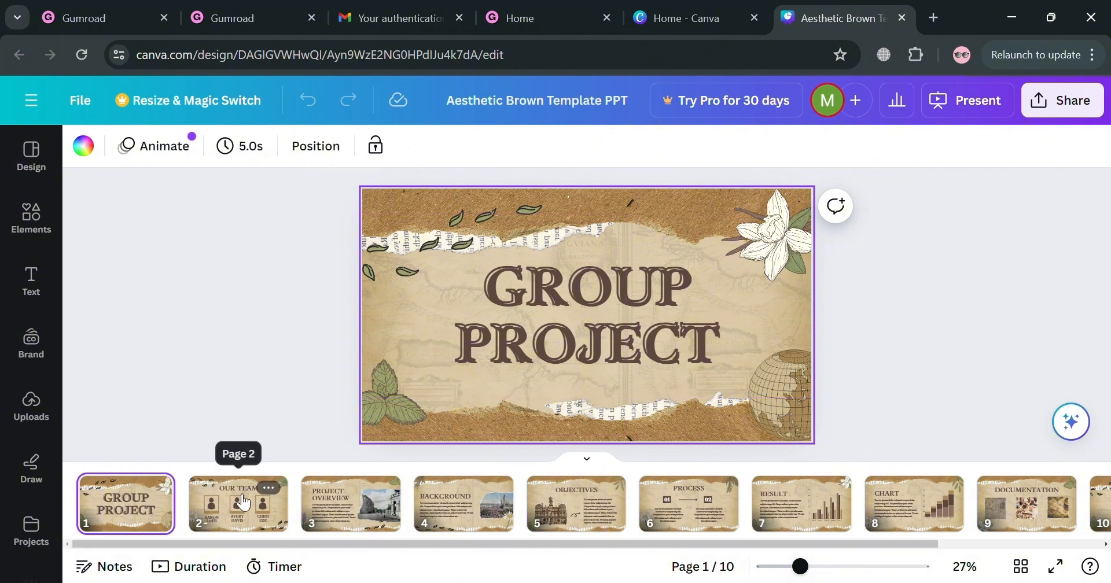
click(269, 516)
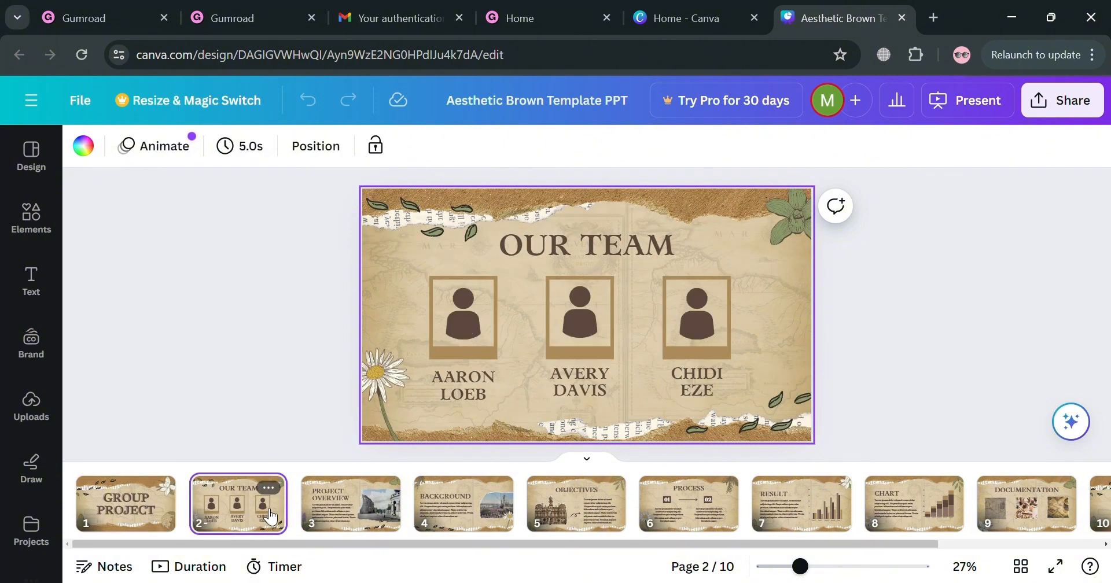
click(372, 509)
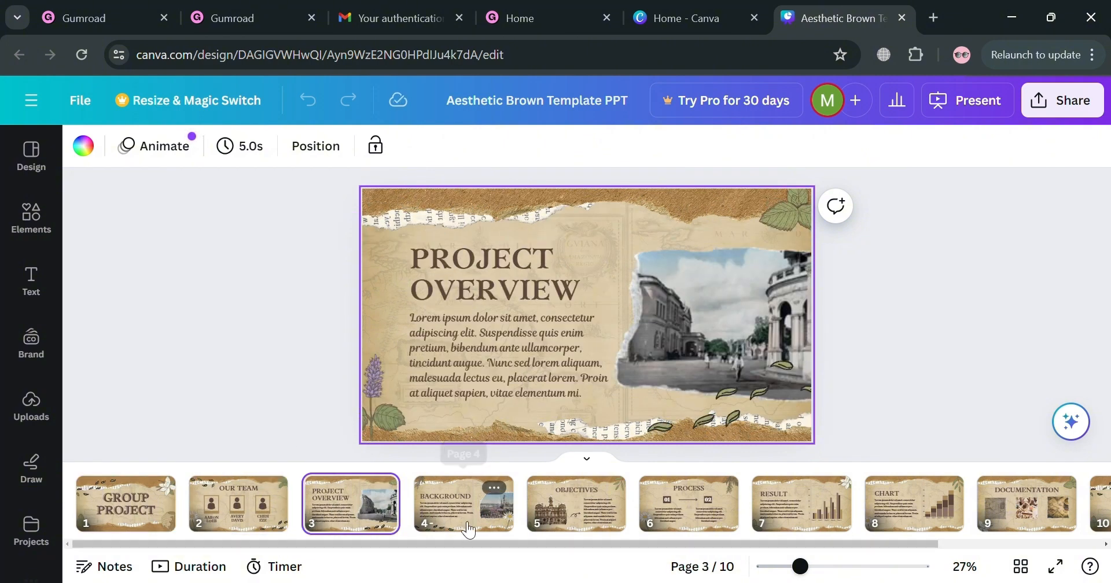
click(467, 524)
scroll(634, 525, right, 3)
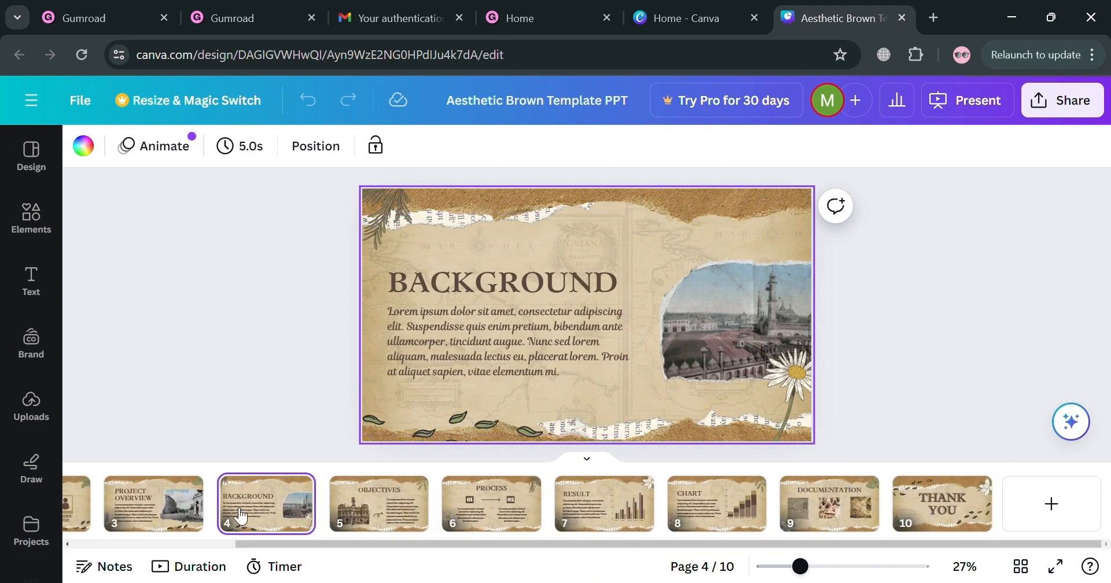
scroll(205, 509, left, 3)
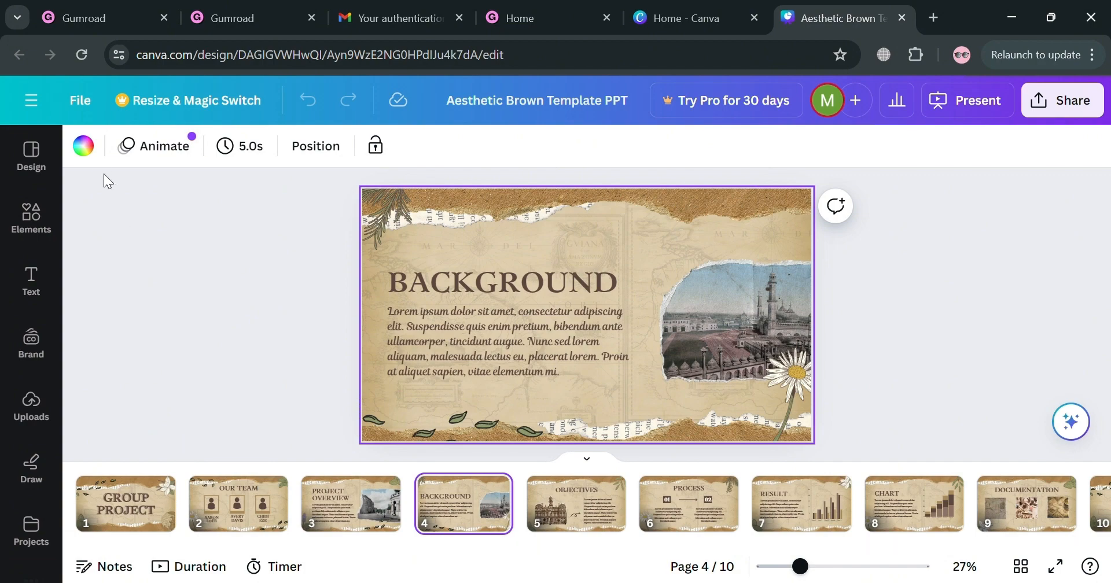
Create a new custom-size design 600 px wide and 600 px high.
click(93, 102)
click(317, 223)
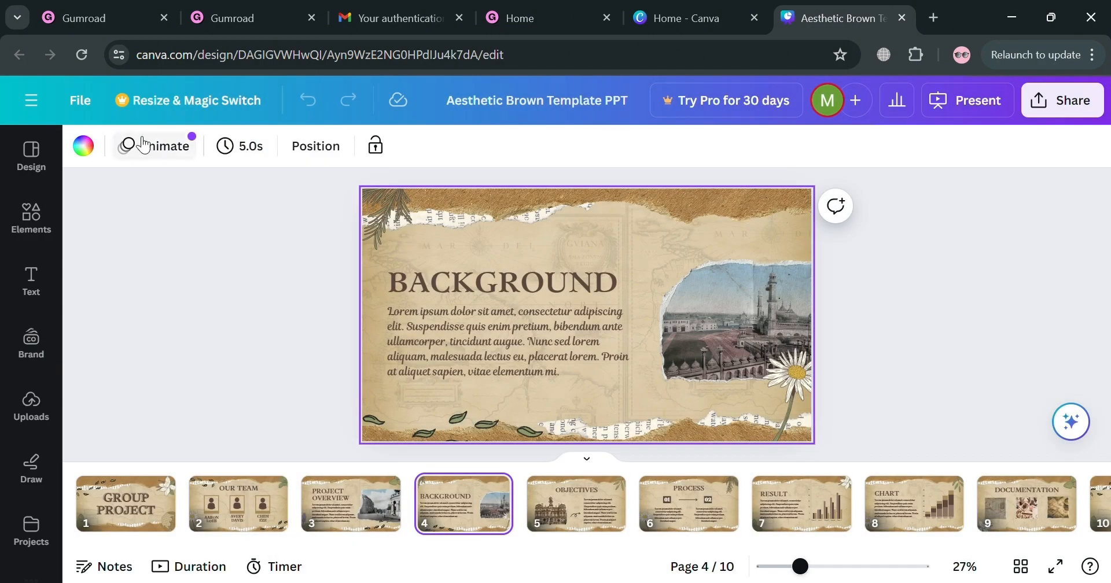
click(83, 104)
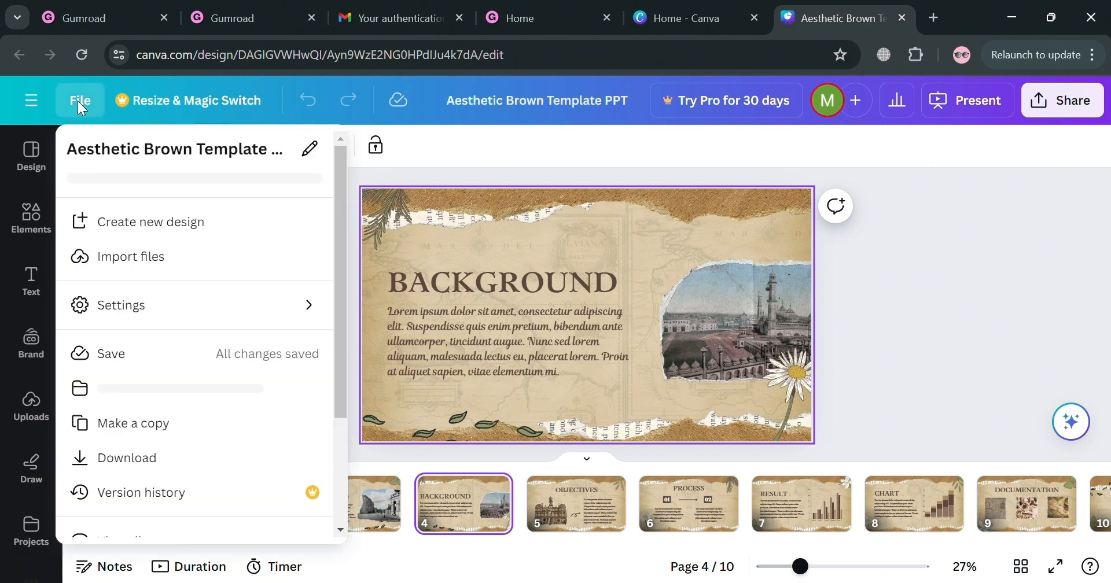
click(183, 230)
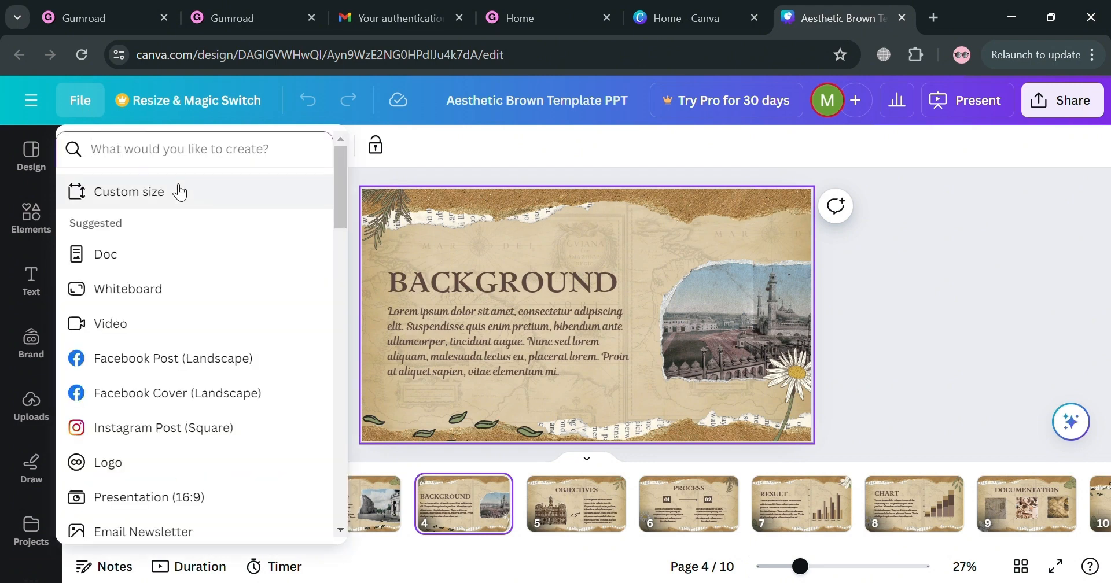
click(179, 192)
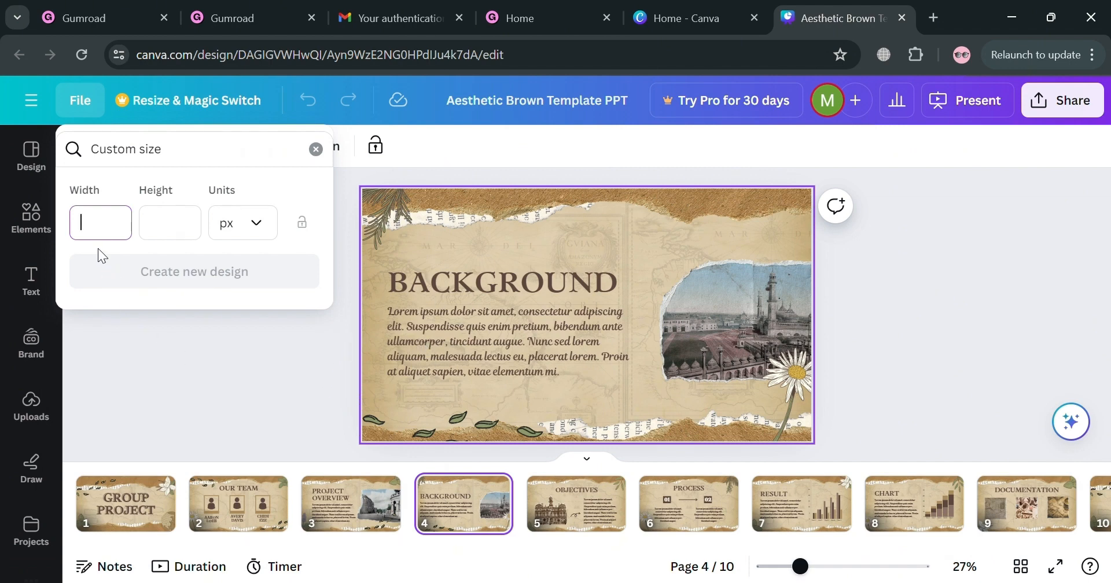
click(177, 238)
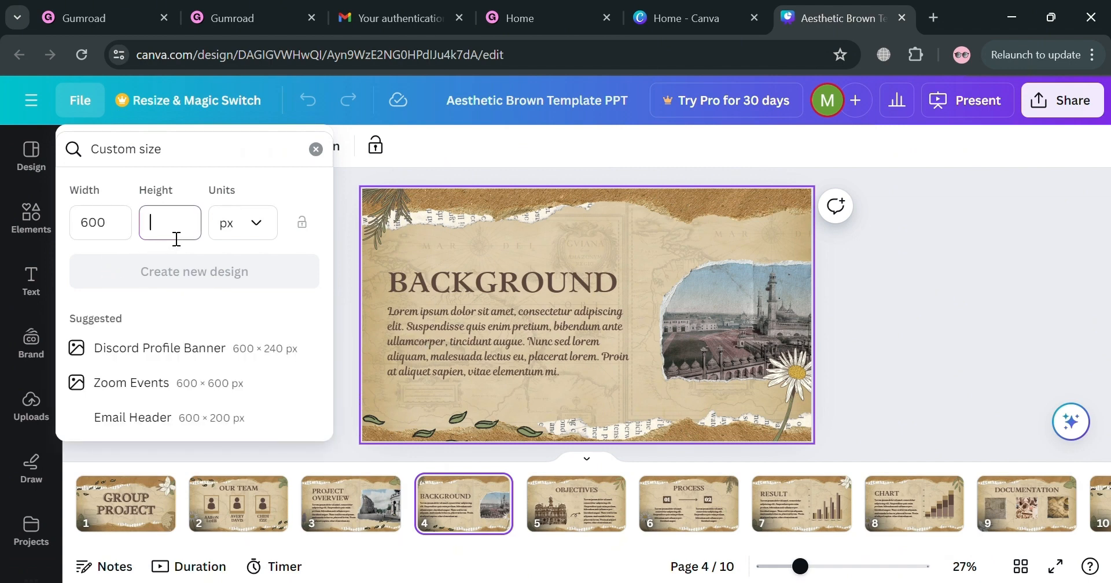
text(600)
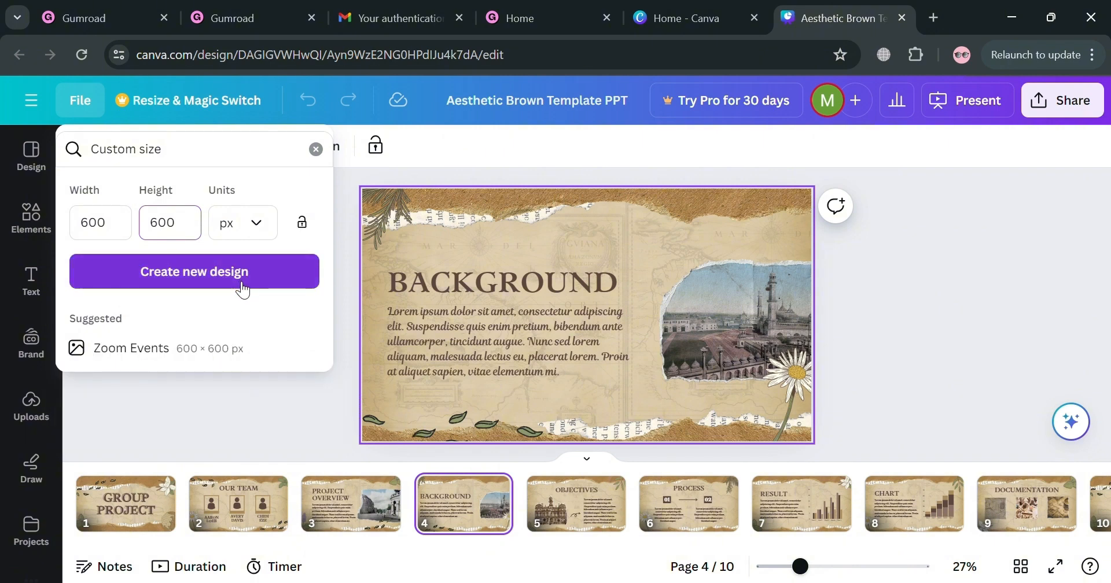
click(236, 288)
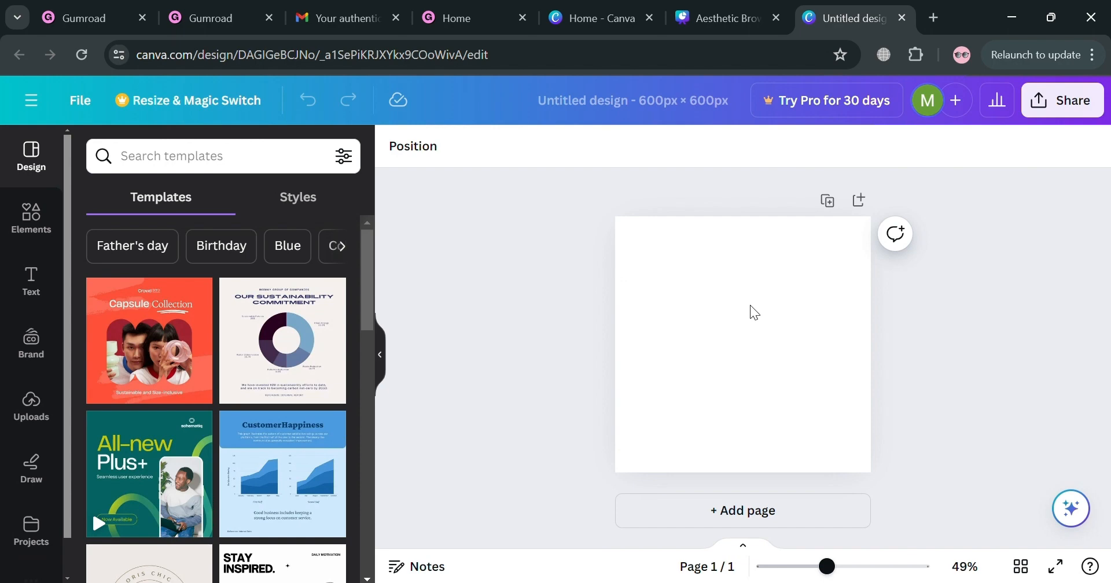
Try the black-to-gold gradient and a solid light orange as the blank page's background.
click(750, 306)
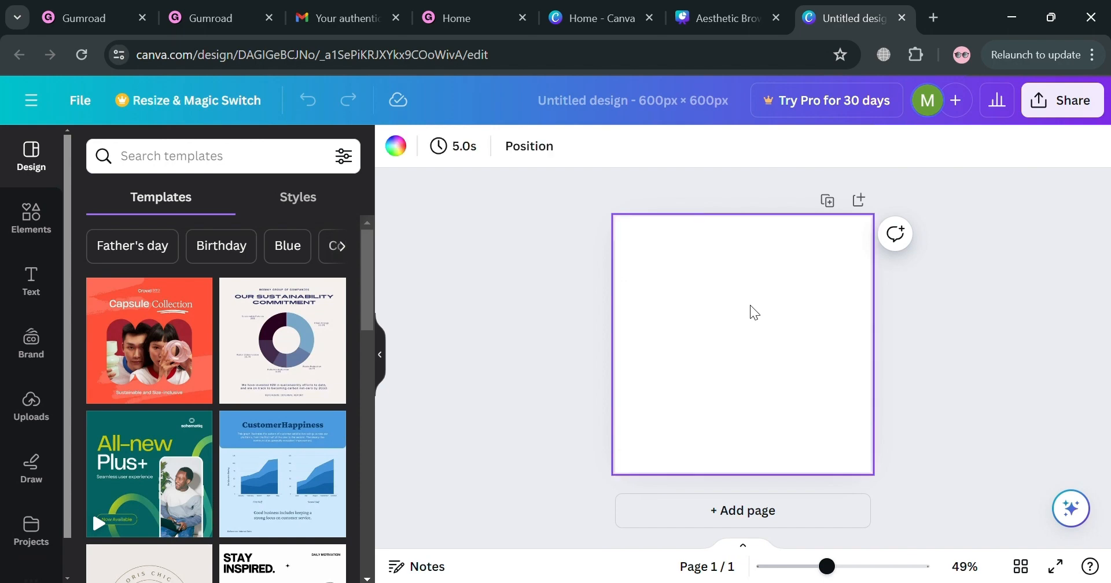
click(394, 146)
scroll(286, 389, down, 5)
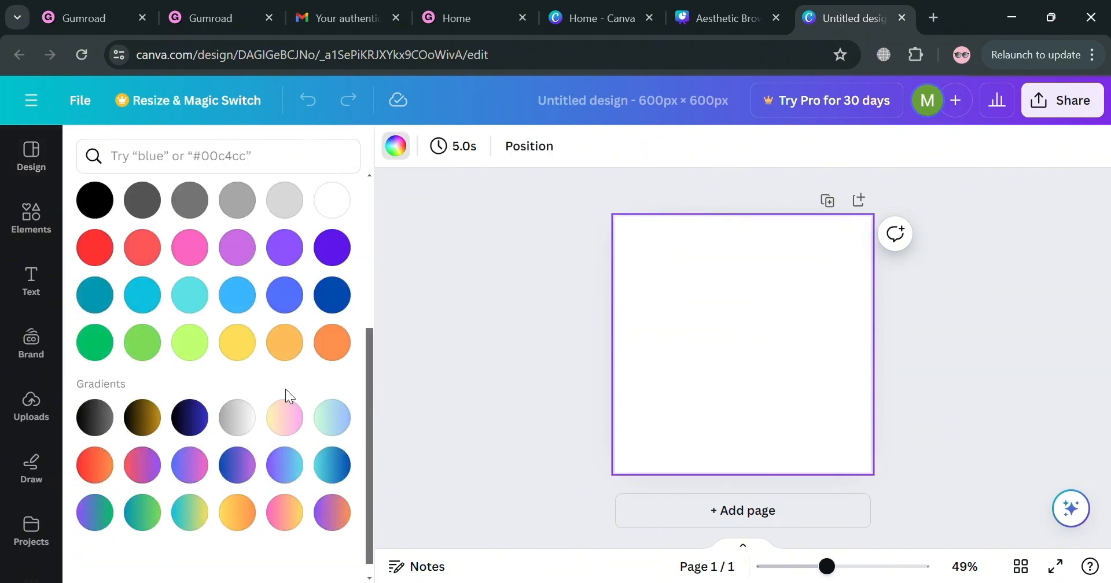
click(142, 400)
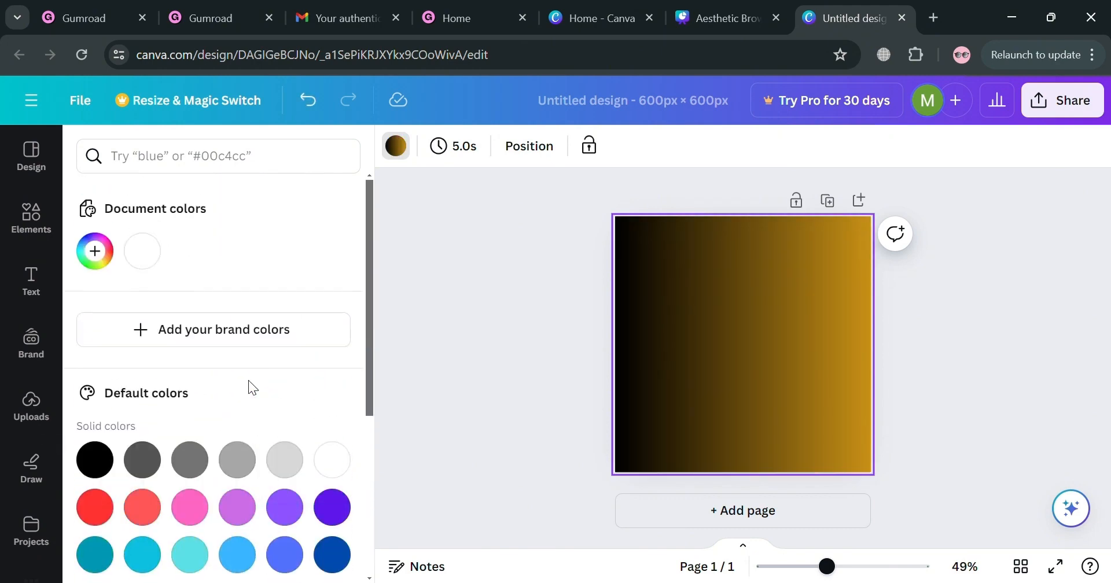
scroll(251, 465, down, 4)
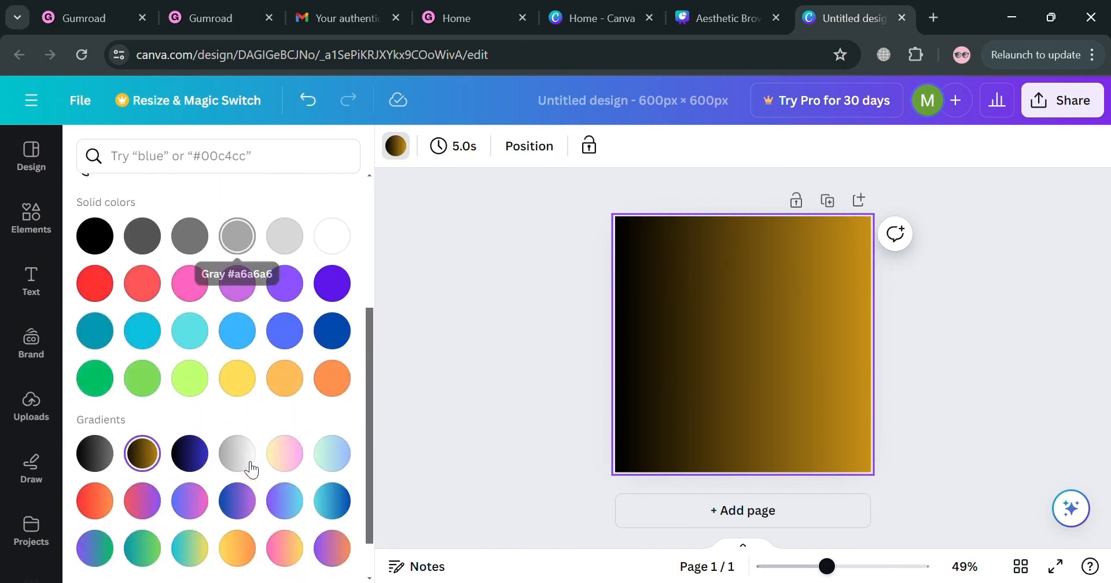
click(287, 389)
click(443, 372)
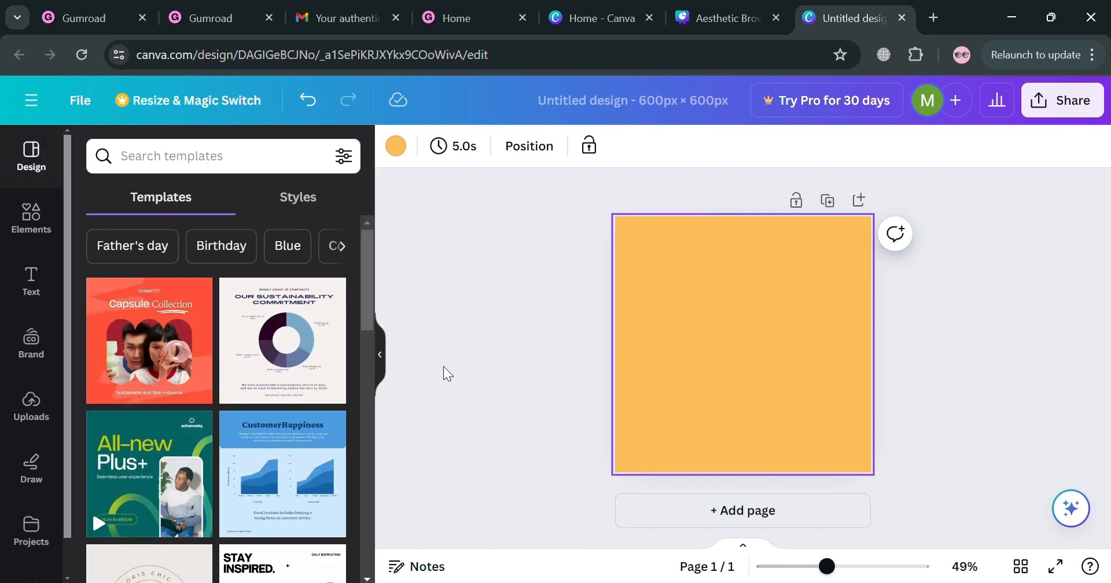
Search the design elements for "Aesthetic" and narrow the results to graphics.
click(39, 238)
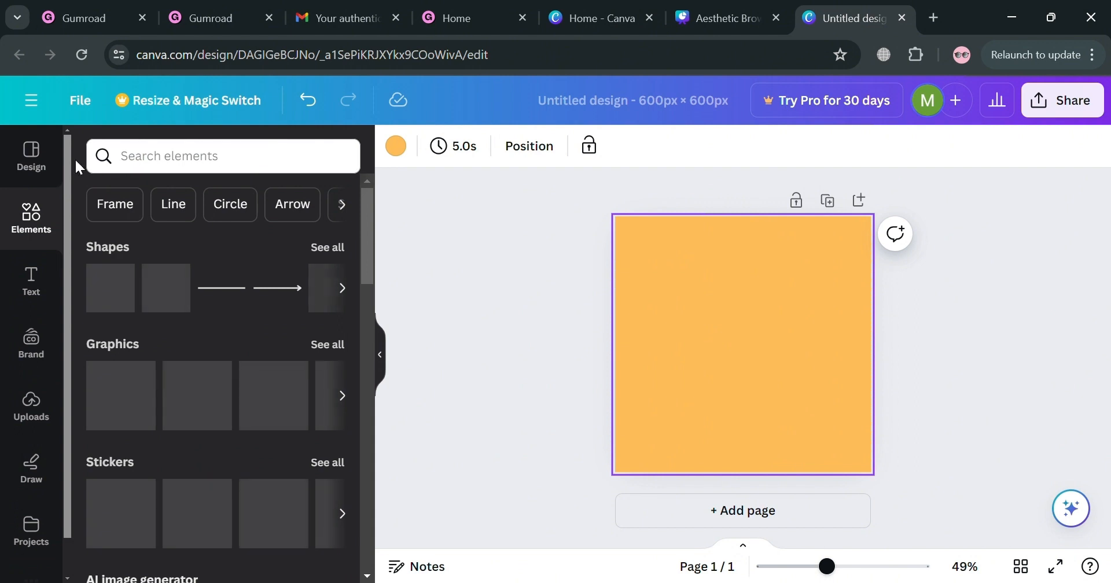
click(220, 160)
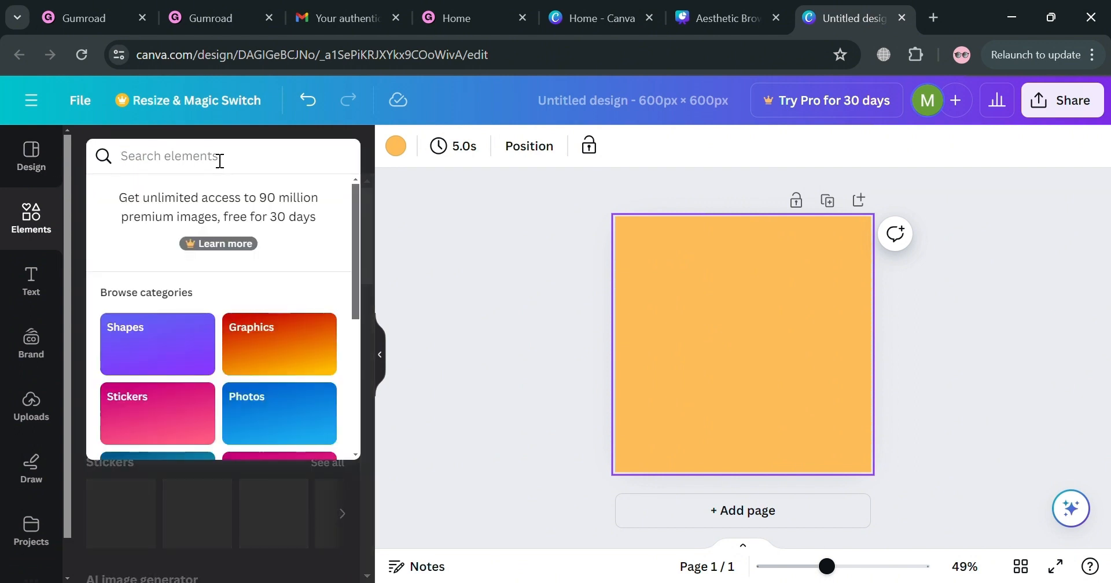
text(Aesthetic)
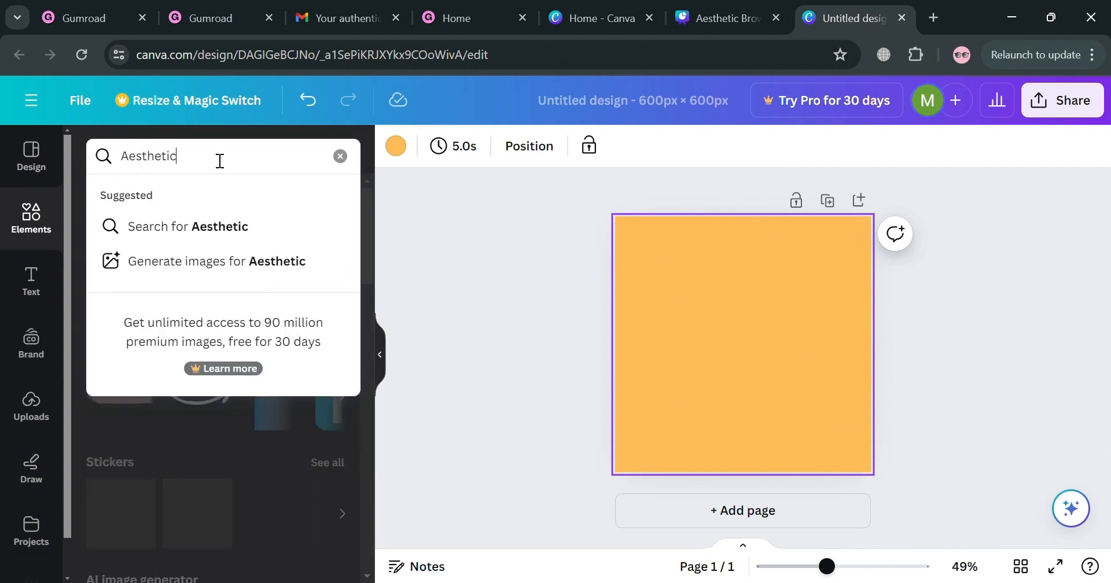
key(Return)
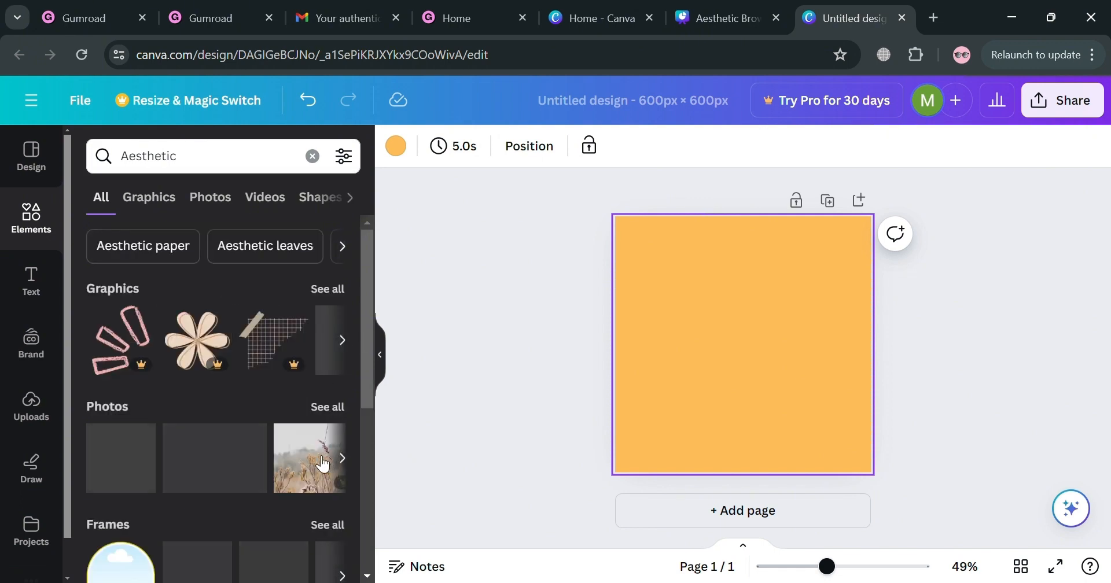
click(144, 200)
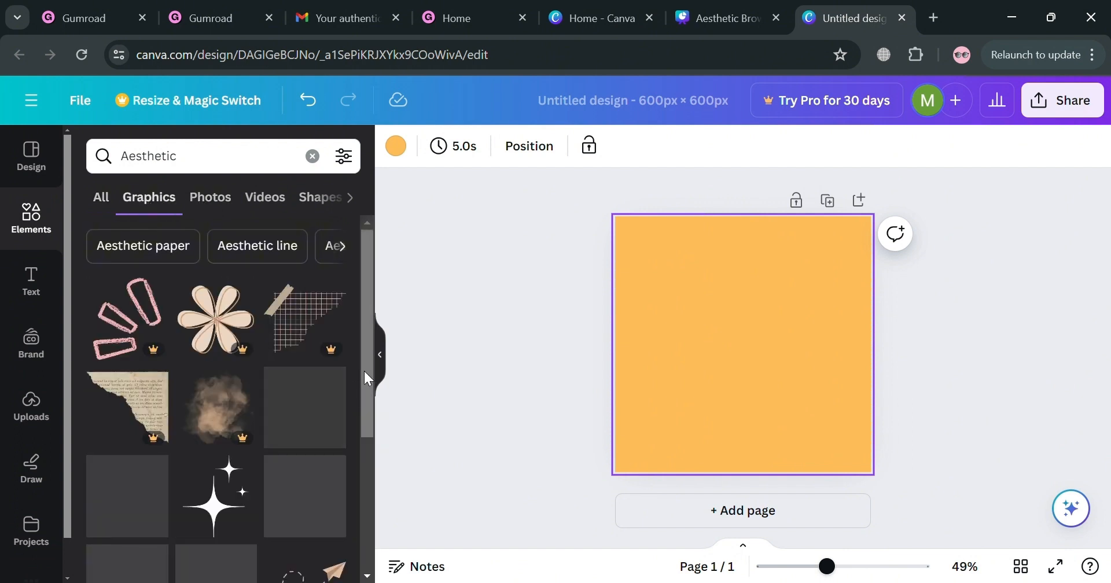
Add the brown wavy corner graphic and shrink it into the page's bottom-left corner, about a third of the page width.
drag(364, 375, 362, 460)
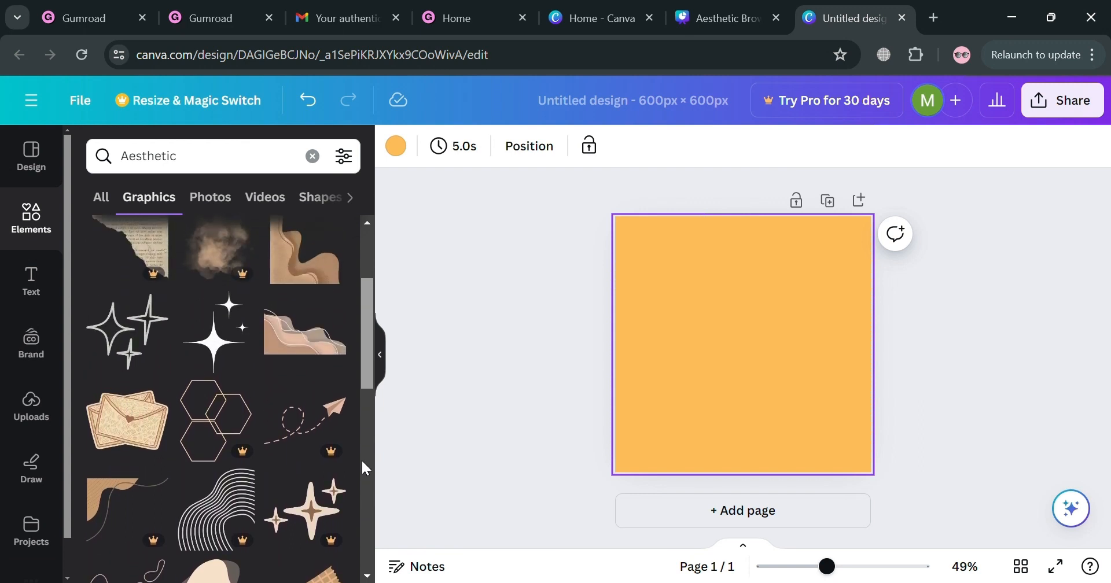
click(323, 282)
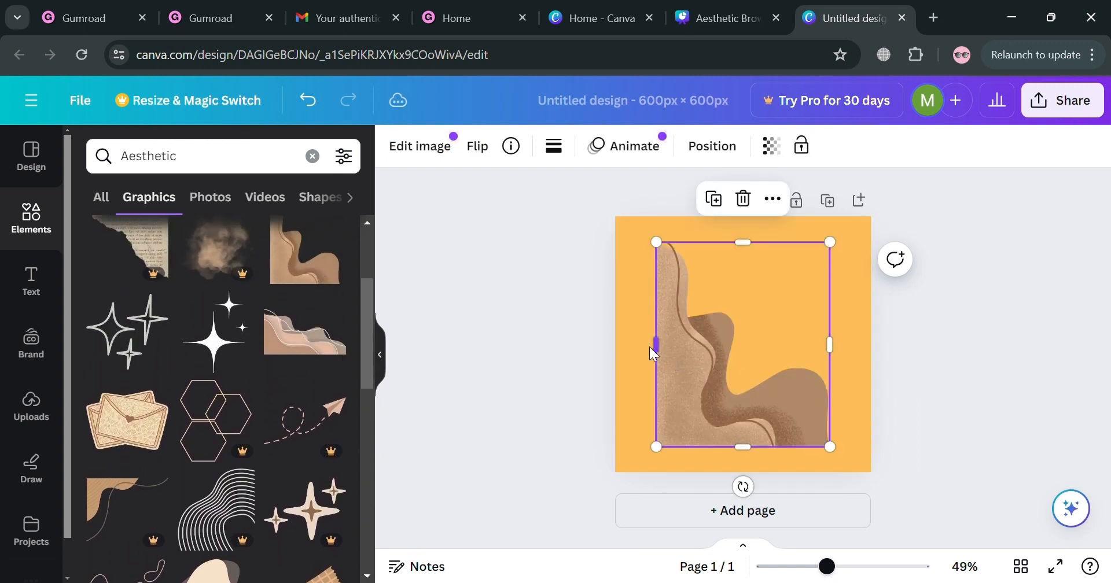
mouse_move(693, 363)
mouse_down()
mouse_move(684, 397)
mouse_move(666, 397)
mouse_up()
mouse_move(788, 268)
mouse_down()
mouse_move(719, 390)
mouse_move(708, 384)
mouse_up()
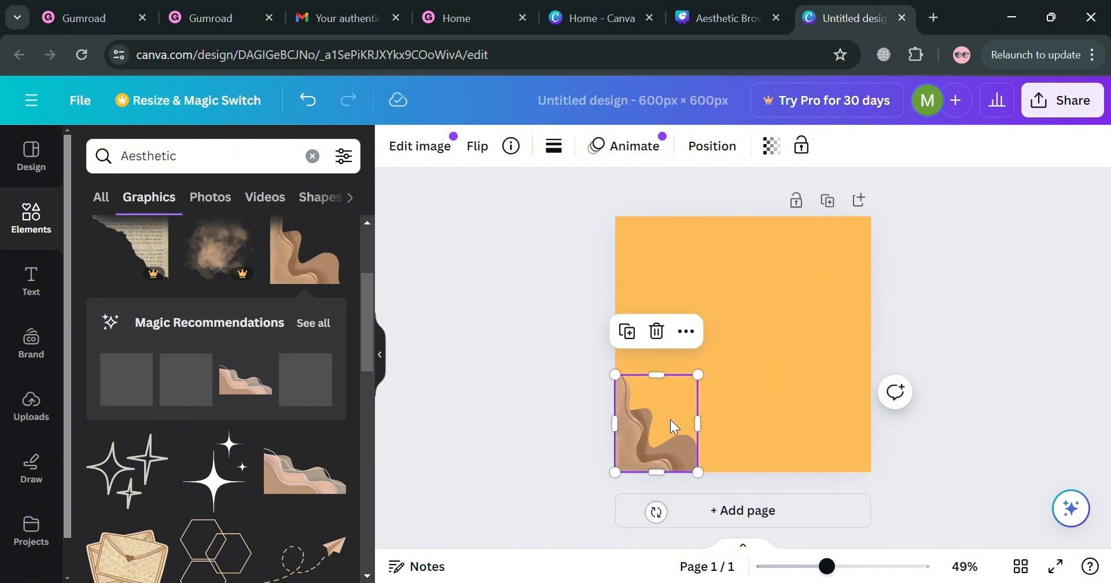
Duplicate the wavy corner graphic, rotate the copy about 180 degrees and fit it into the page's top-right corner.
key(ctrl+d)
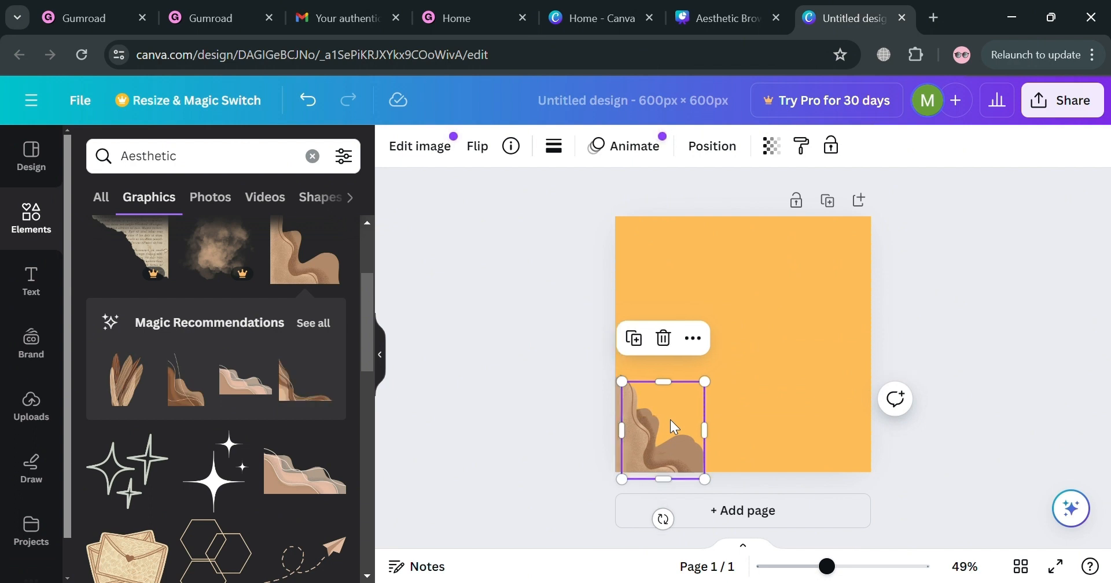
mouse_move(669, 420)
mouse_down()
mouse_move(779, 345)
mouse_move(809, 255)
mouse_up()
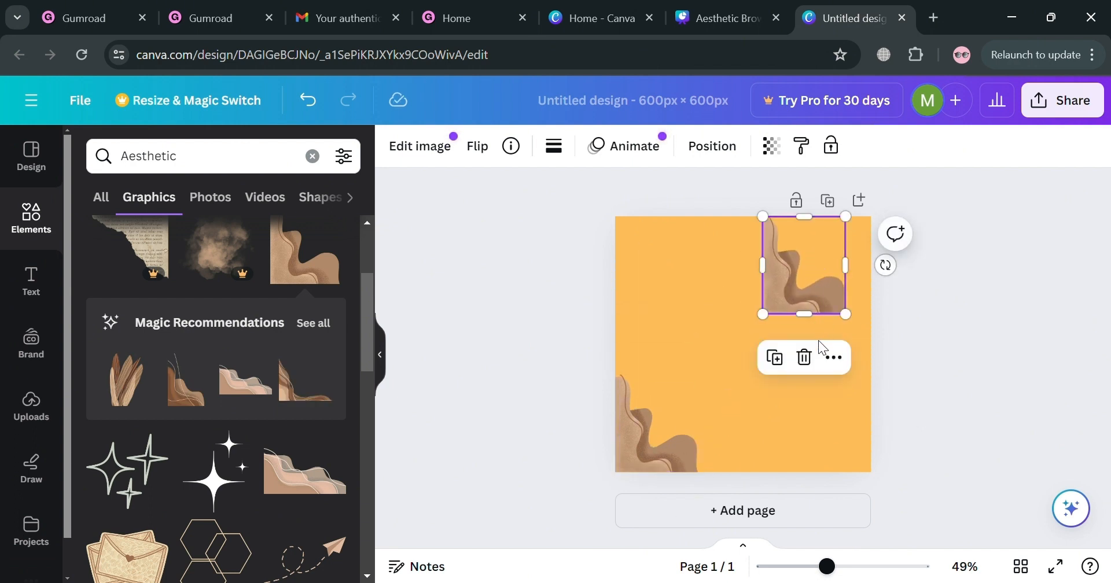
mouse_move(885, 265)
mouse_down()
mouse_move(817, 349)
mouse_move(688, 362)
mouse_move(630, 307)
mouse_move(607, 265)
mouse_move(622, 280)
mouse_up()
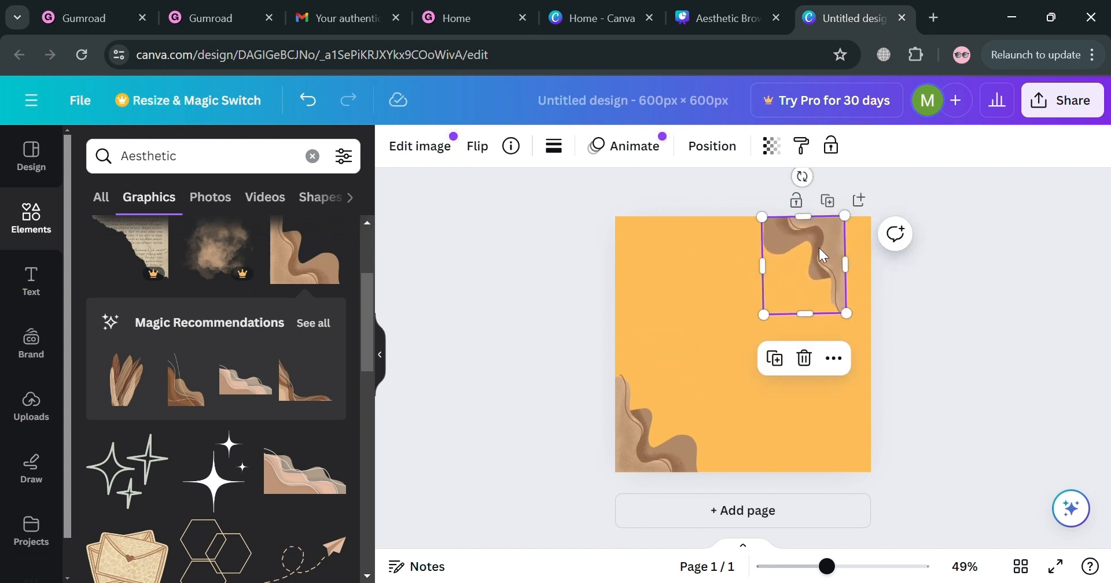
drag(824, 255, 849, 256)
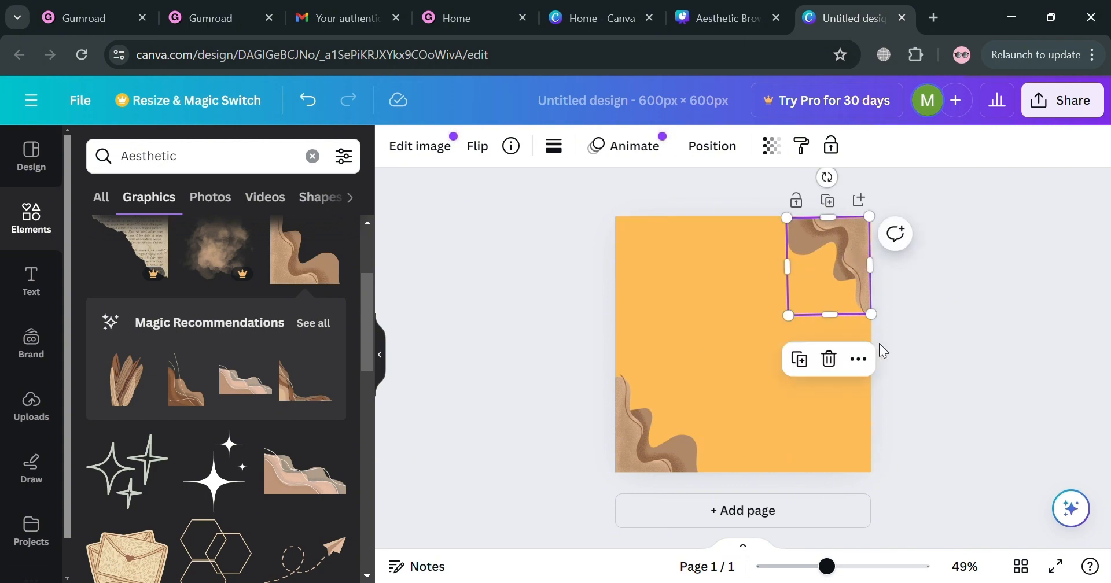
click(928, 364)
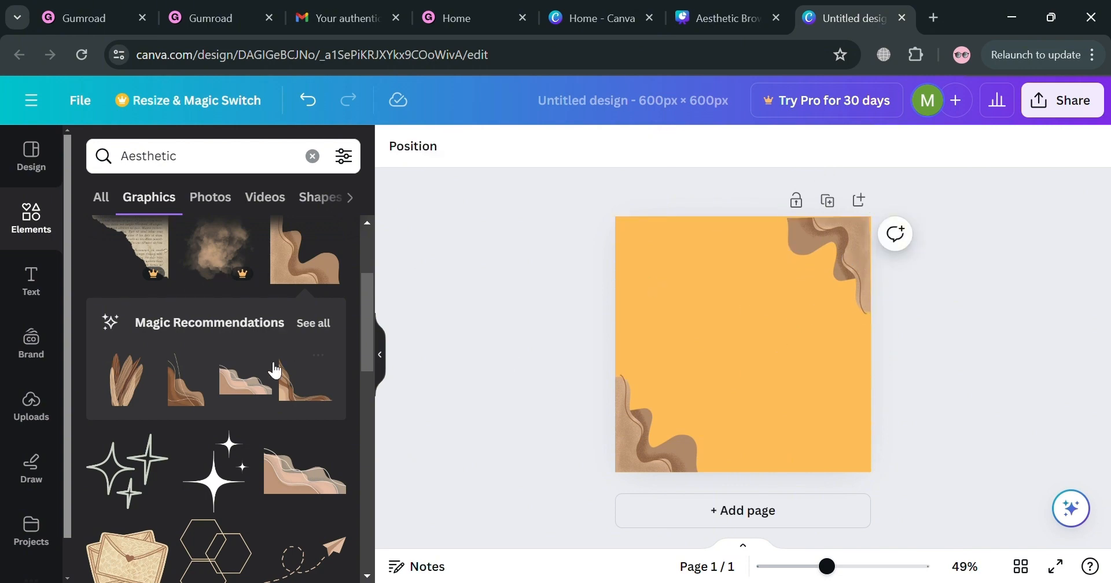
Add the envelopes graphic and place it, reduced in size, near the page's top-left corner.
scroll(197, 480, down, 2)
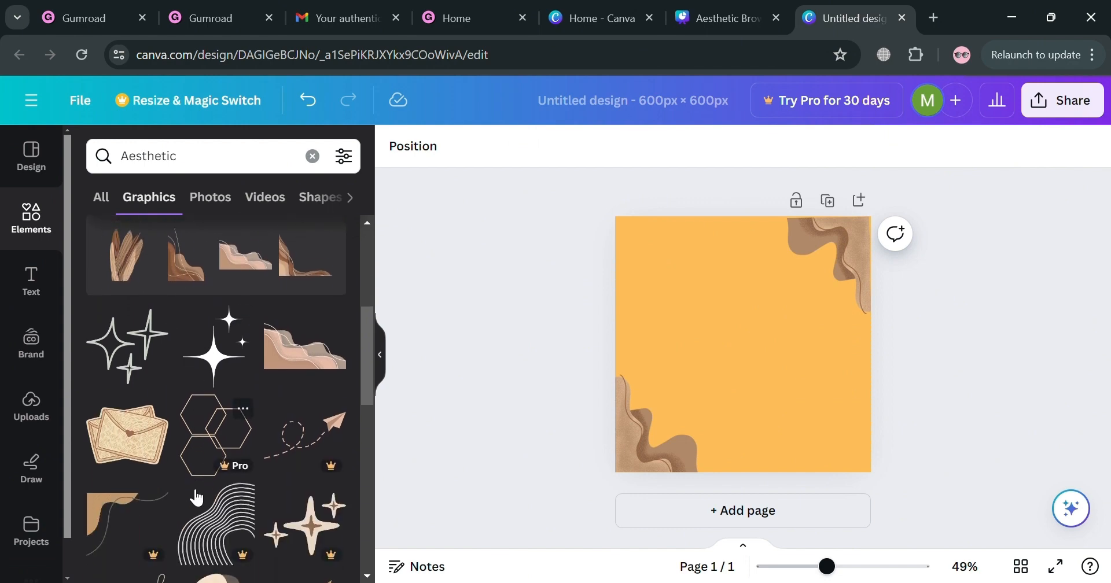
click(130, 450)
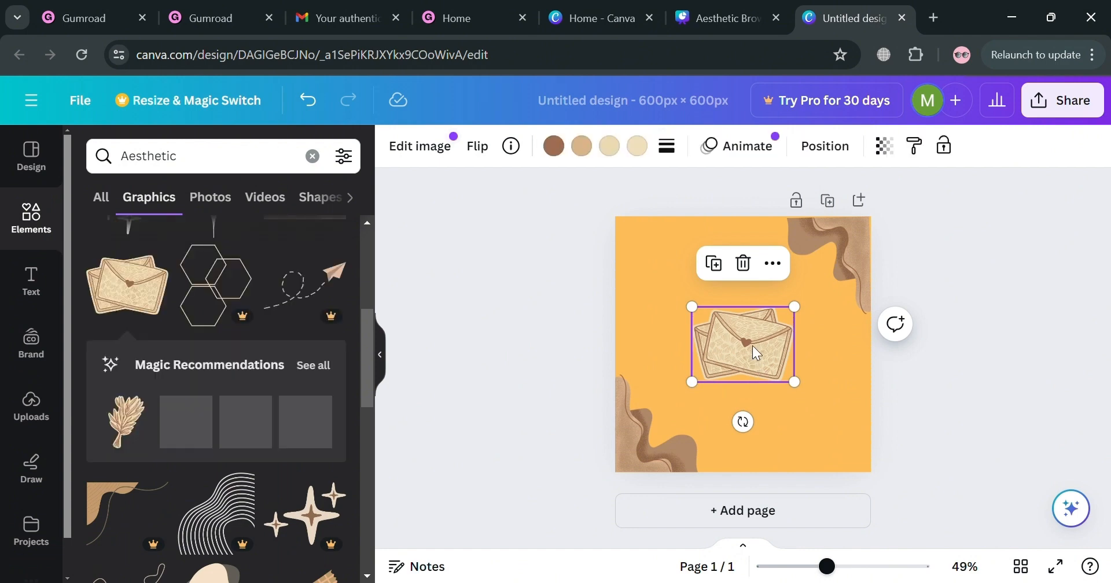
drag(752, 345, 686, 273)
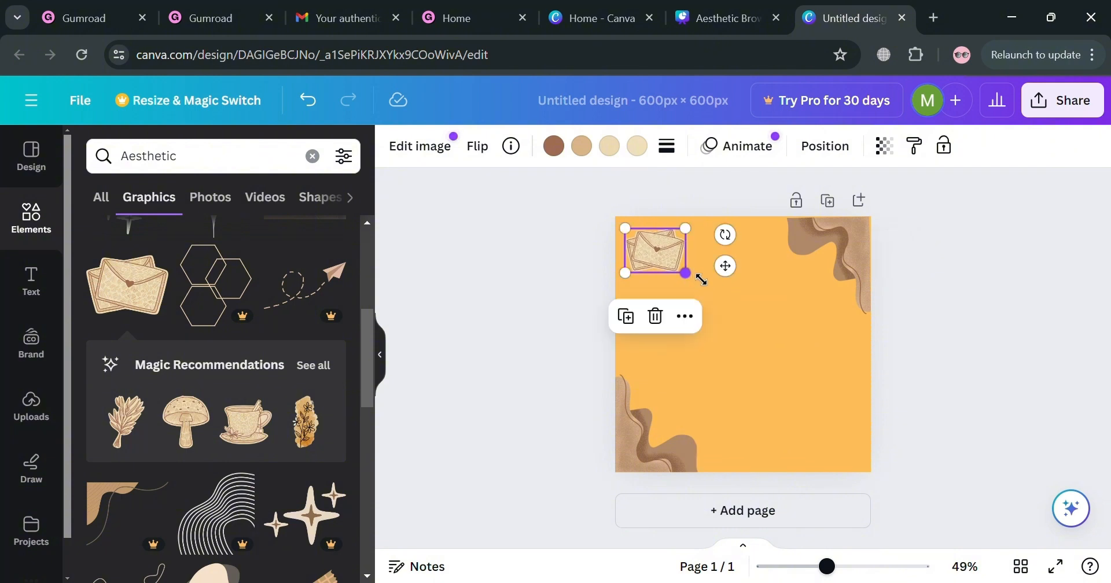
Change the page background to the light beige document color #eedab3.
click(753, 329)
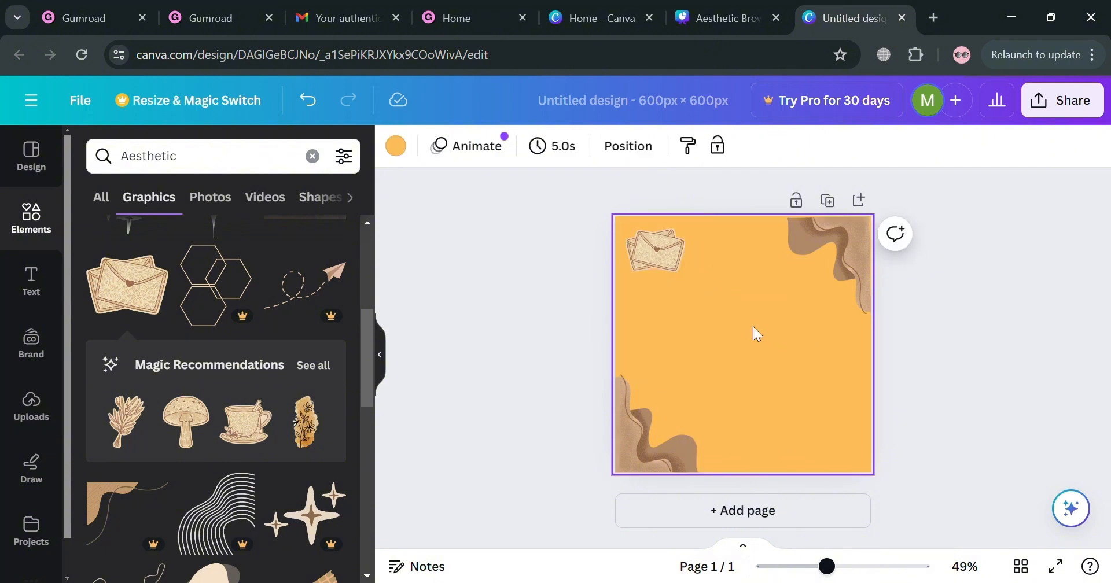
click(399, 151)
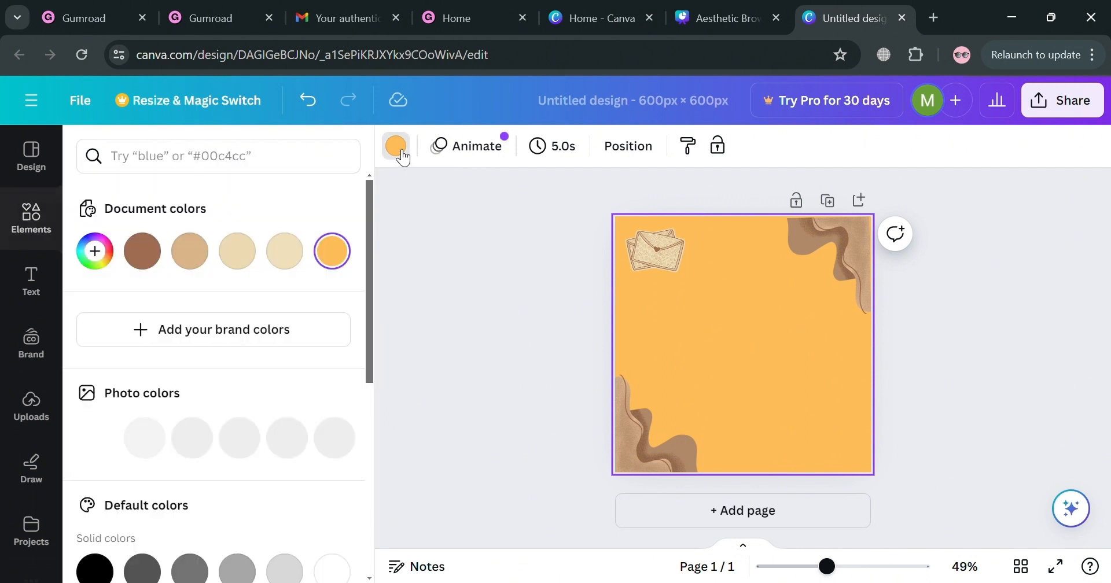
click(210, 253)
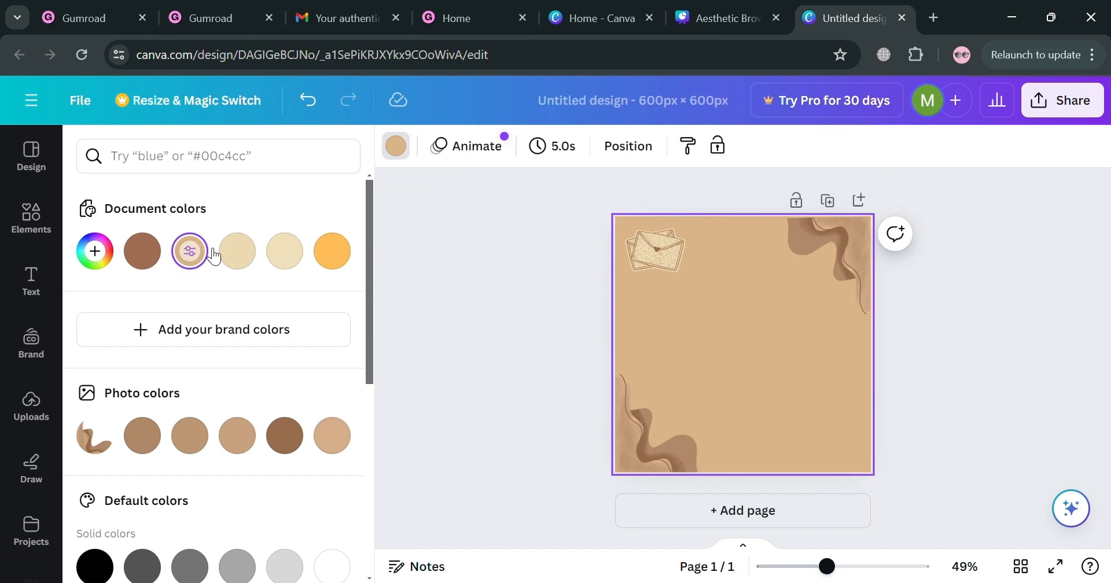
click(246, 255)
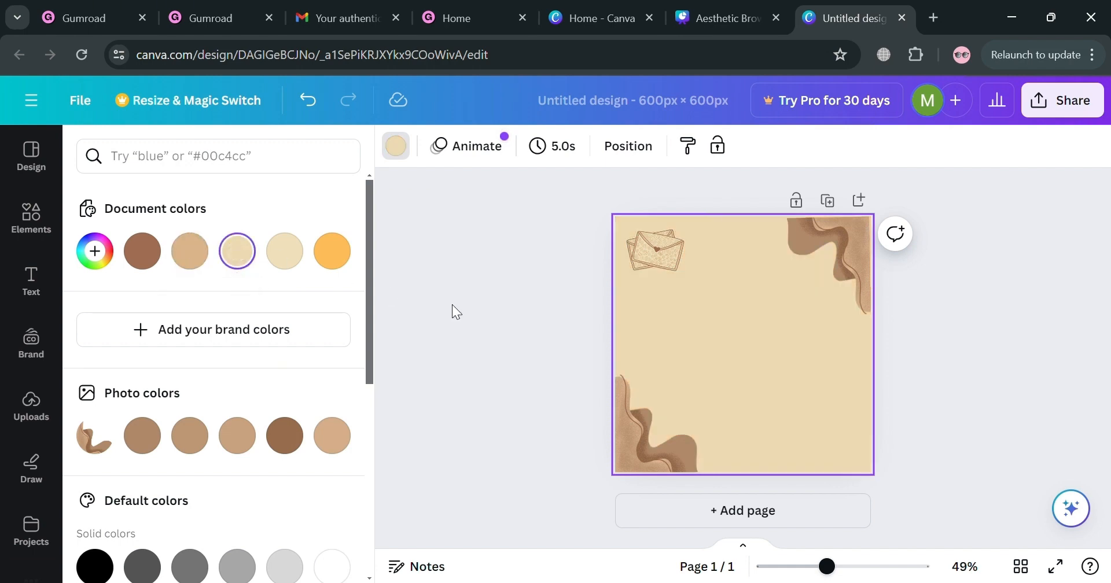
click(452, 304)
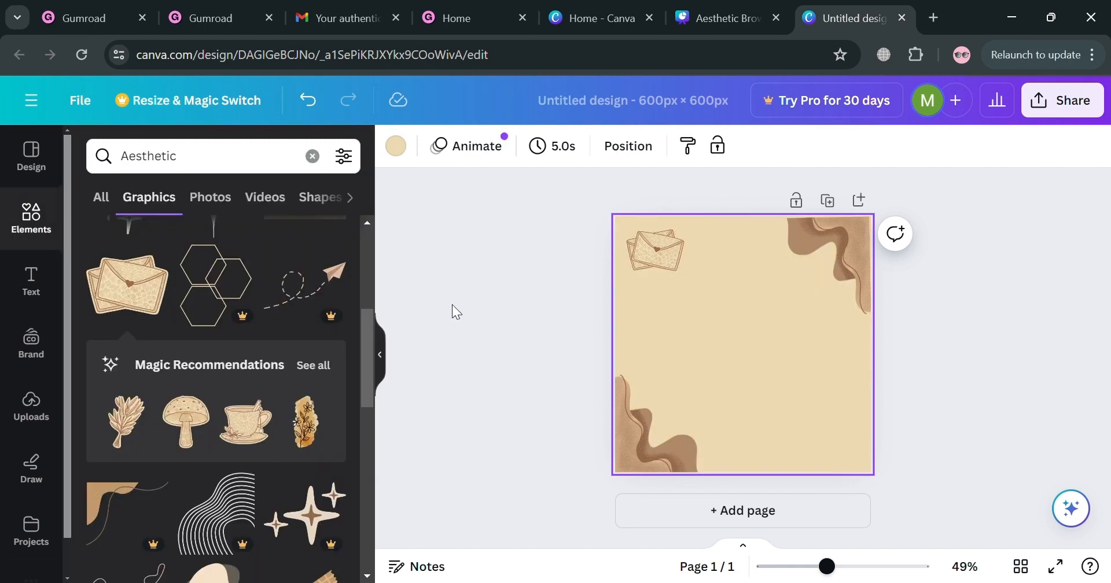
Browse the font combinations and add the "LIMITED TIME ONLY" repeated-line text combination to the page.
click(45, 295)
scroll(215, 370, down, 3)
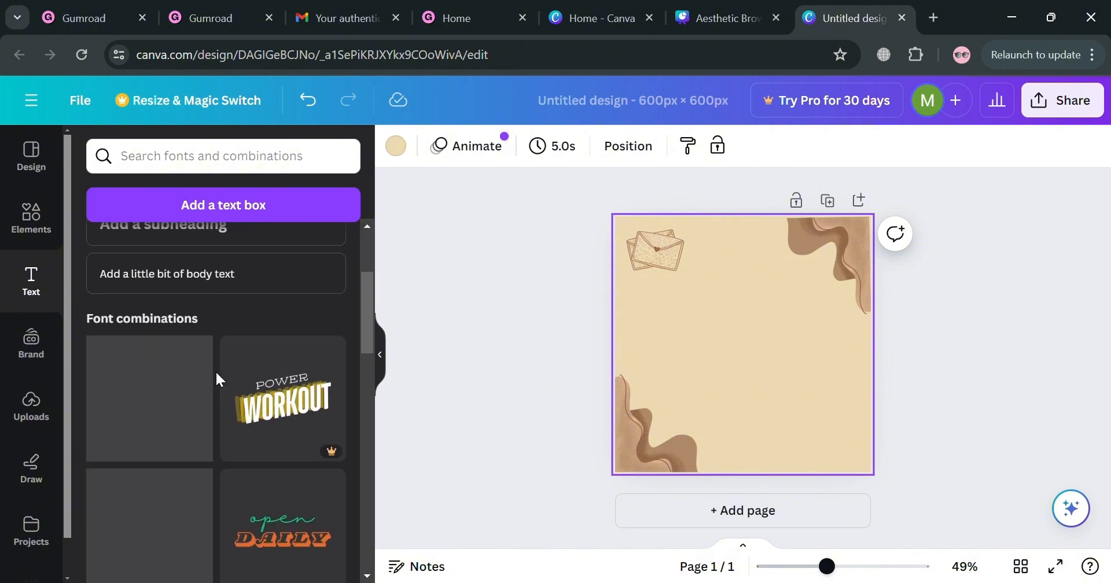
scroll(214, 372, down, 3)
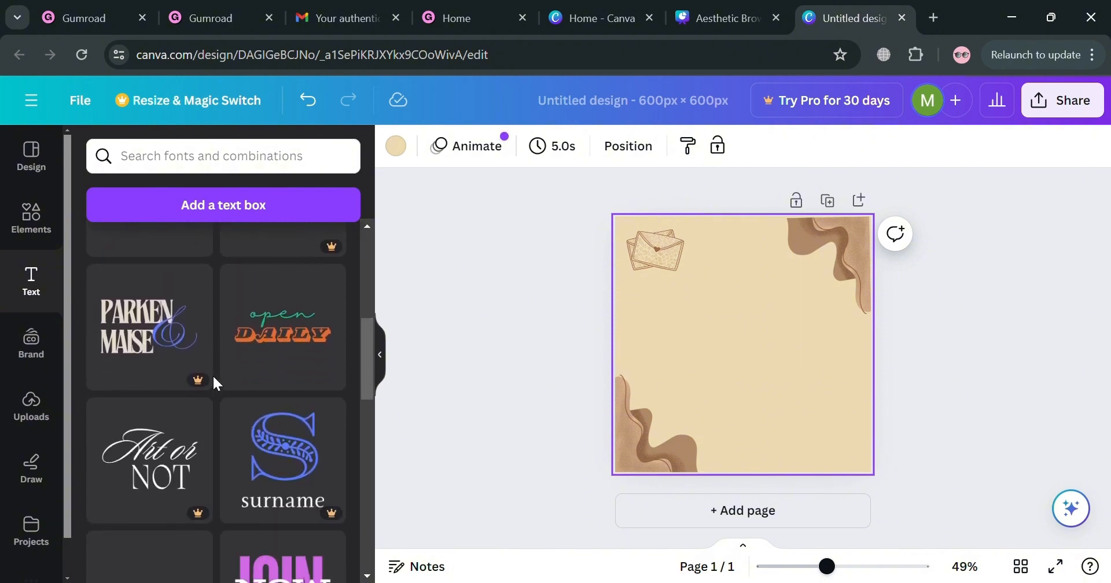
scroll(214, 377, down, 10)
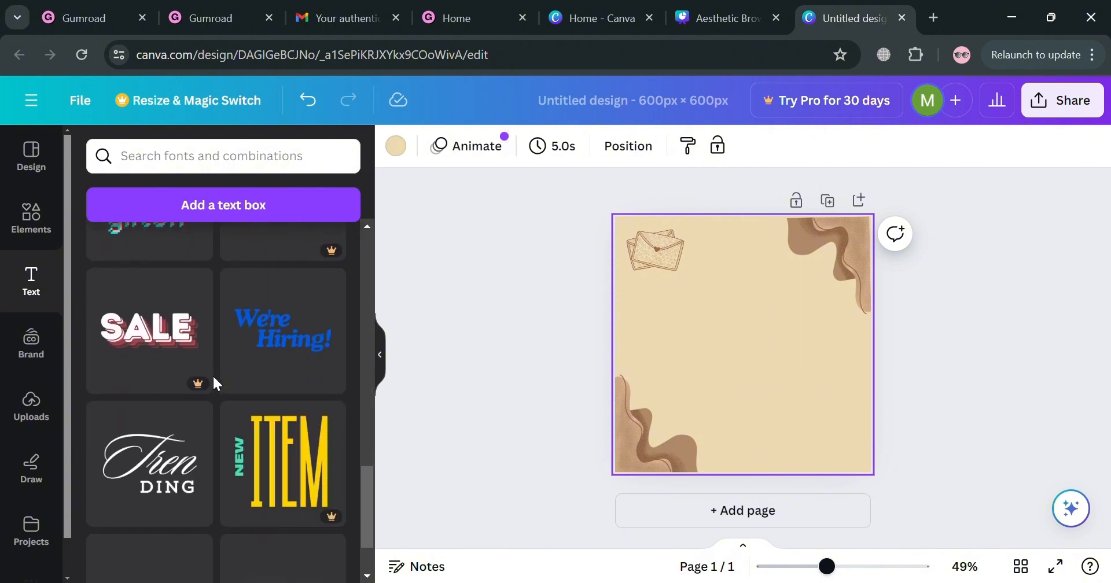
scroll(213, 374, up, 5)
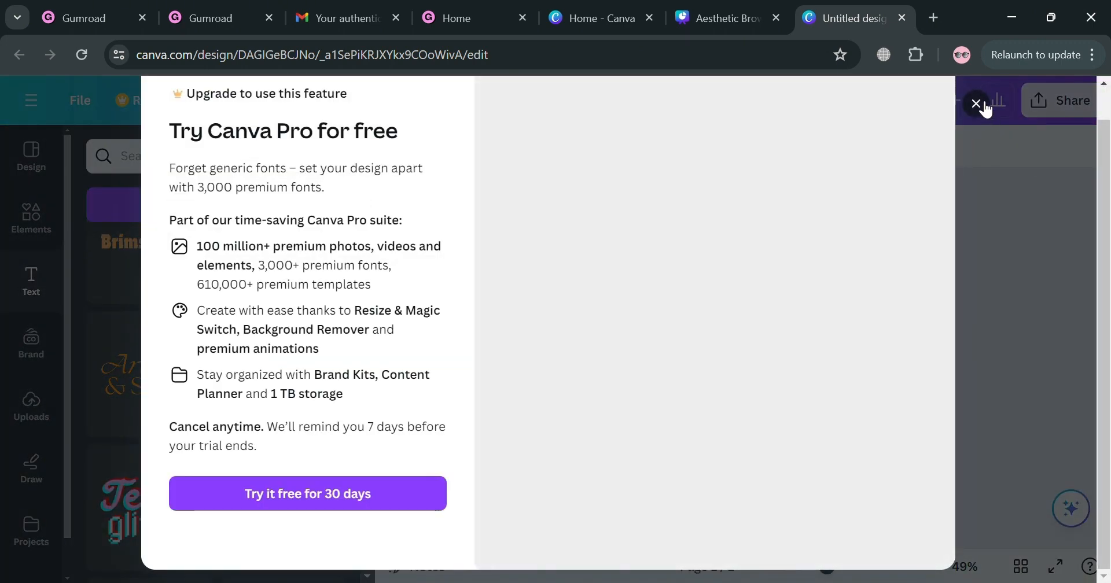
click(976, 104)
scroll(200, 521, down, 7)
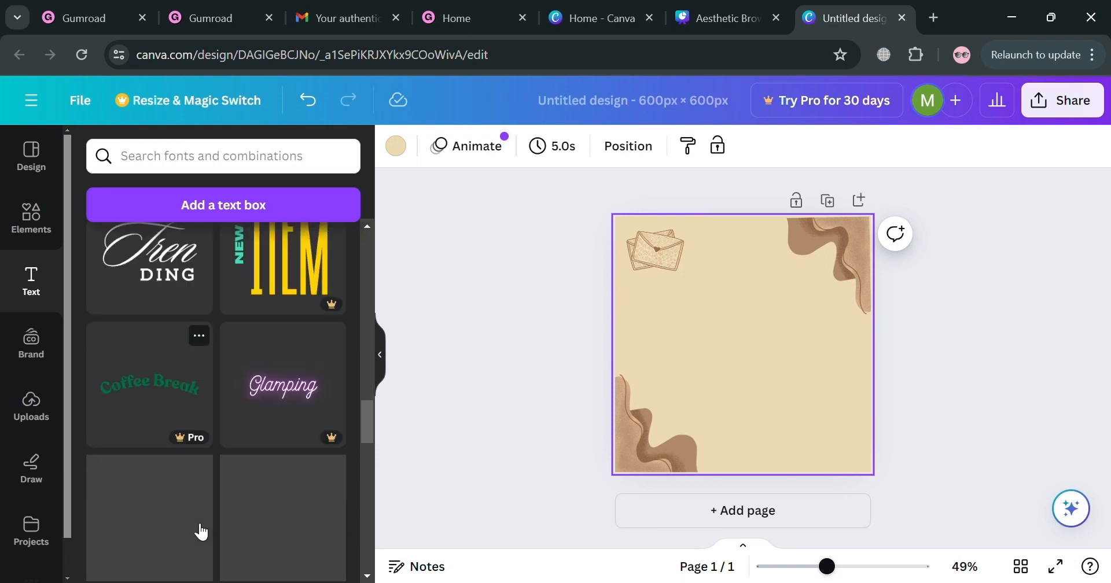
scroll(200, 531, down, 5)
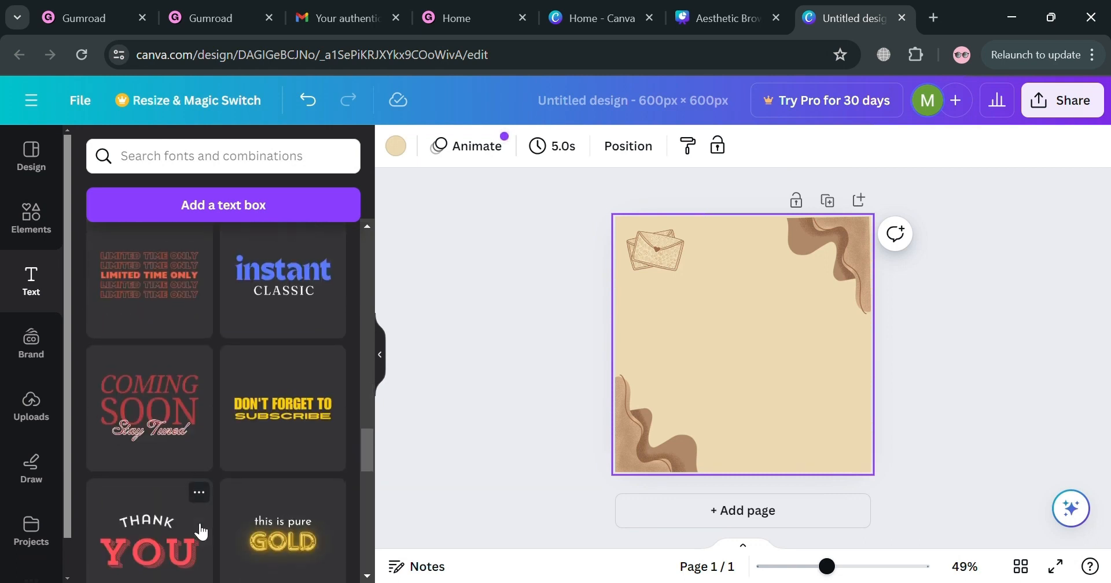
scroll(200, 527, down, 1)
scroll(199, 529, up, 1)
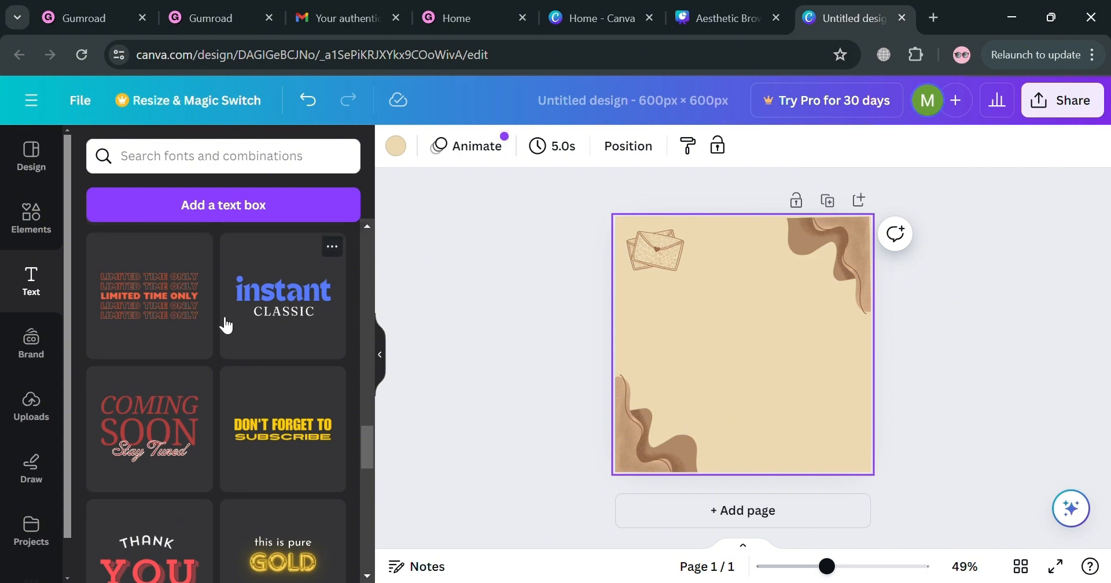
click(203, 319)
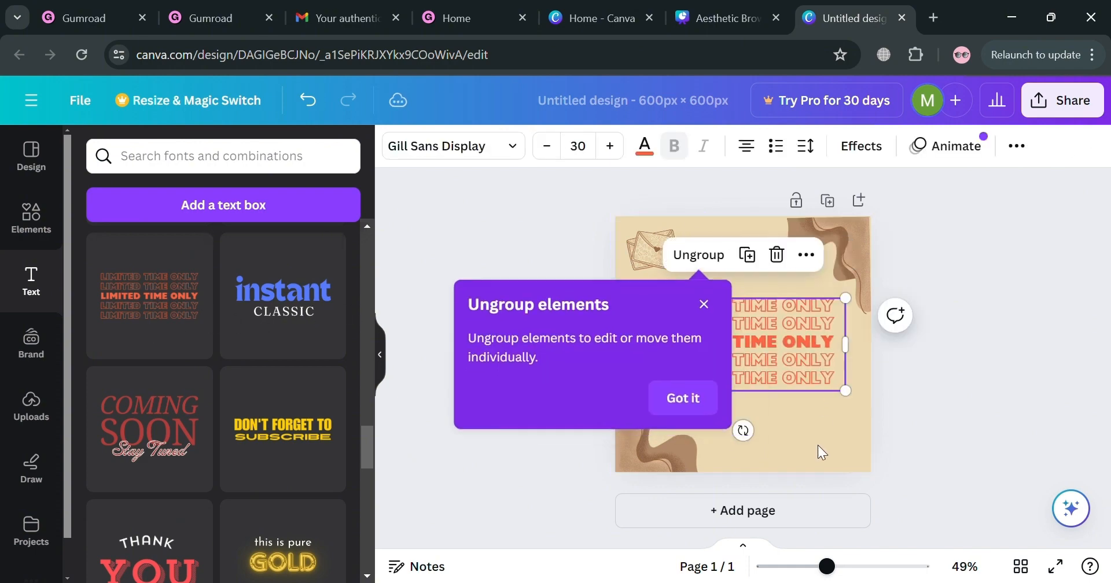
Scale the "LIMITED TIME ONLY" text group down to a font size of about 24.1.
click(818, 445)
click(797, 368)
double_click(797, 368)
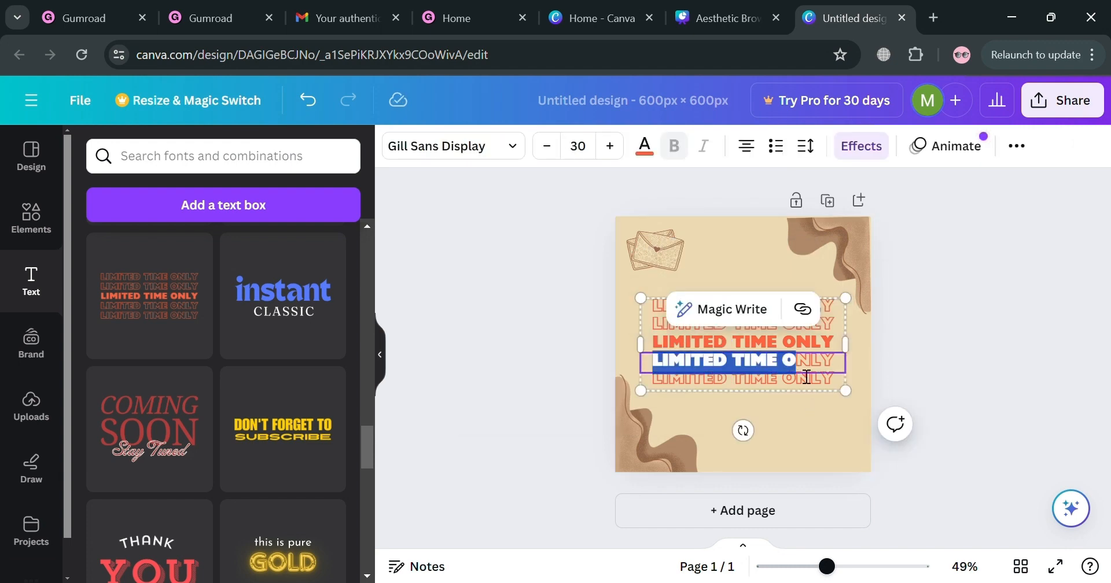
click(789, 337)
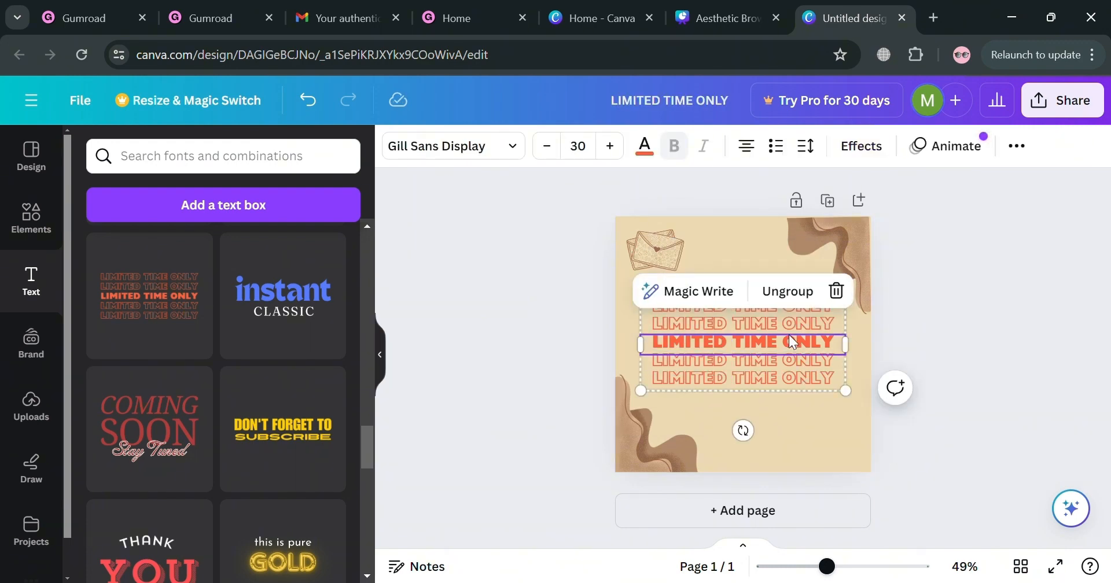
drag(846, 389, 797, 368)
key(Delete)
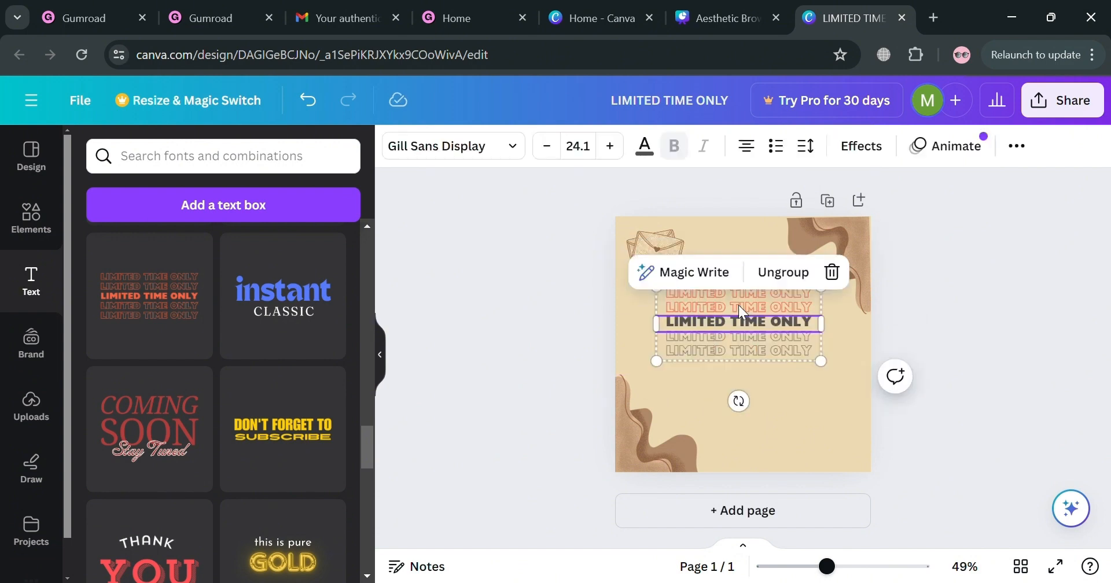
Recolor the first and second outlined "LIMITED TIME ONLY" lines with the medium gray document color.
click(738, 304)
click(736, 304)
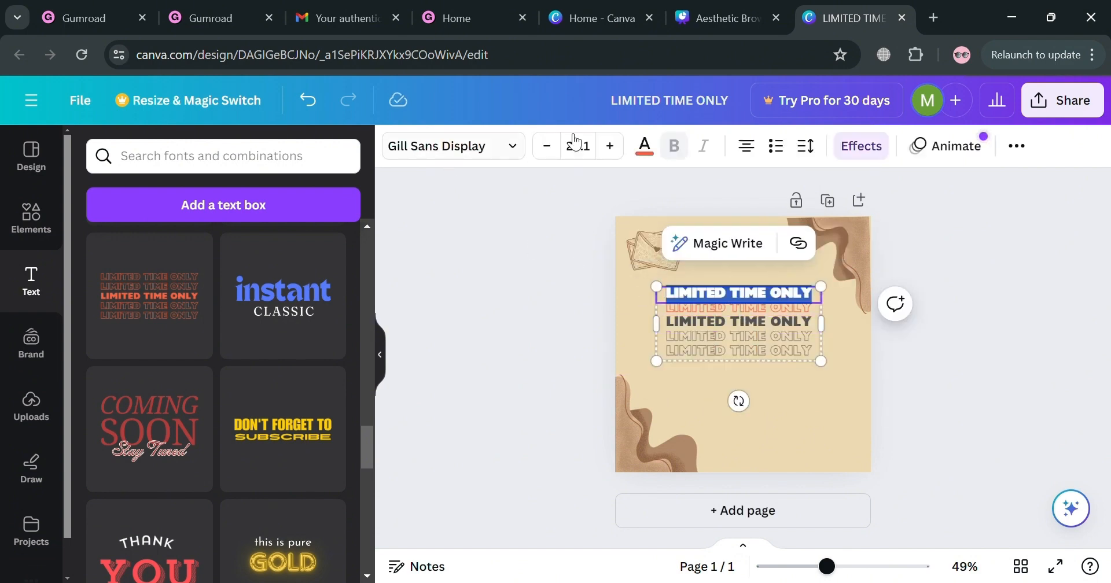
click(645, 151)
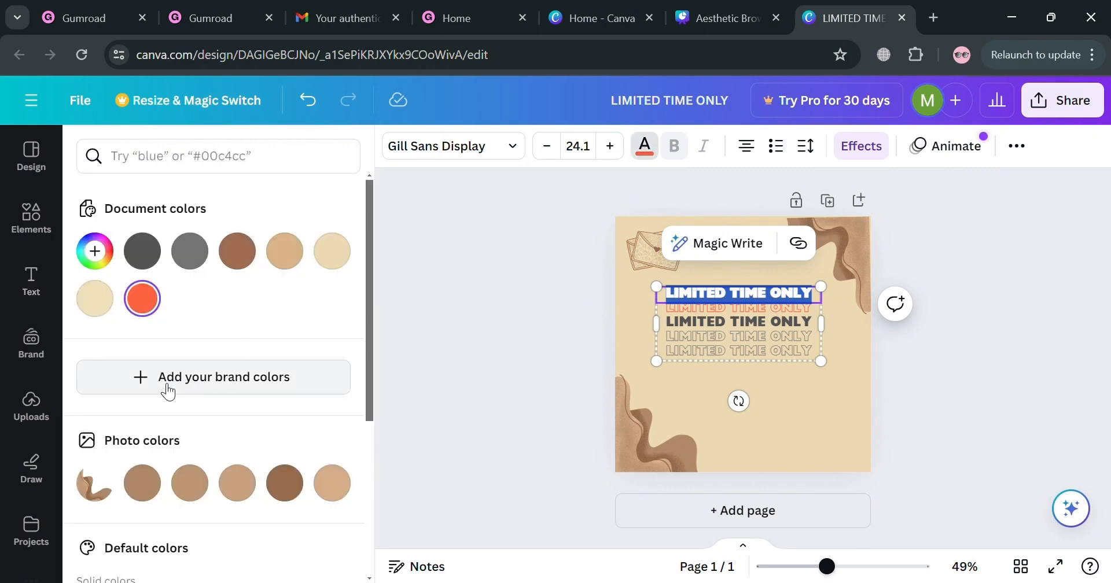
click(190, 250)
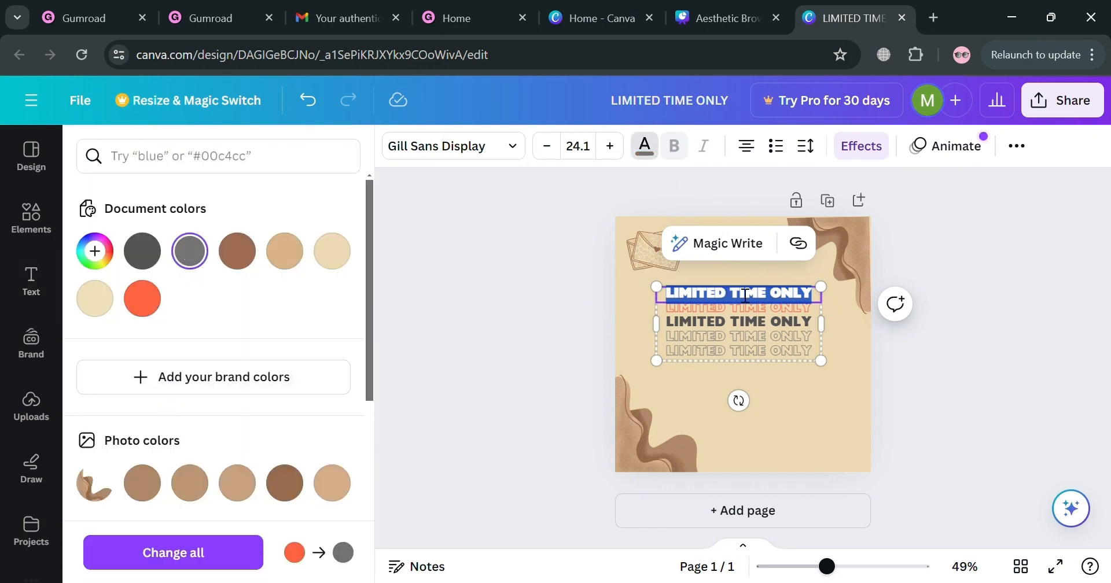
click(733, 309)
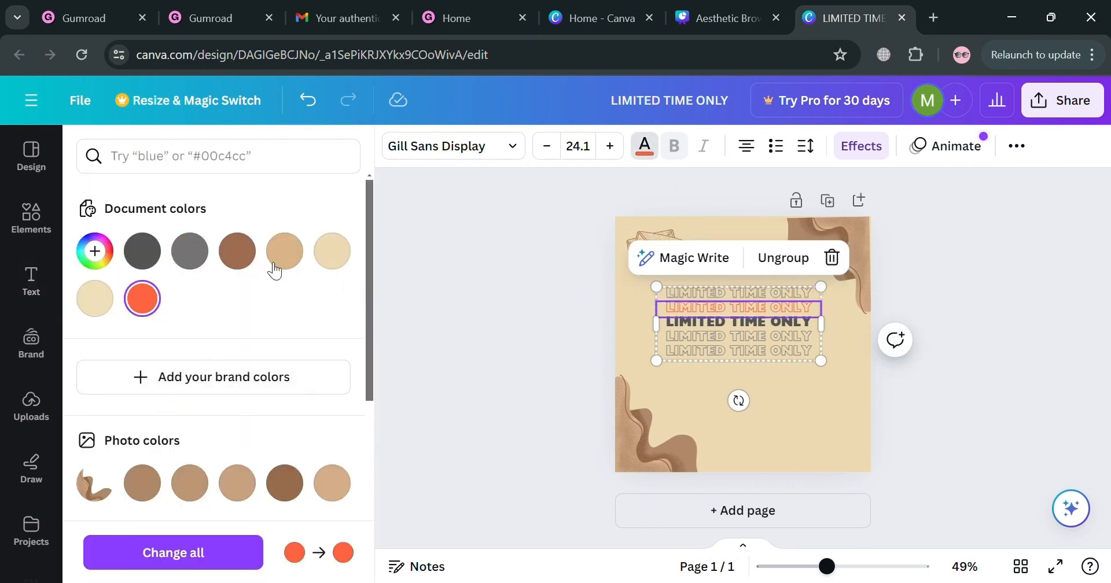
click(189, 251)
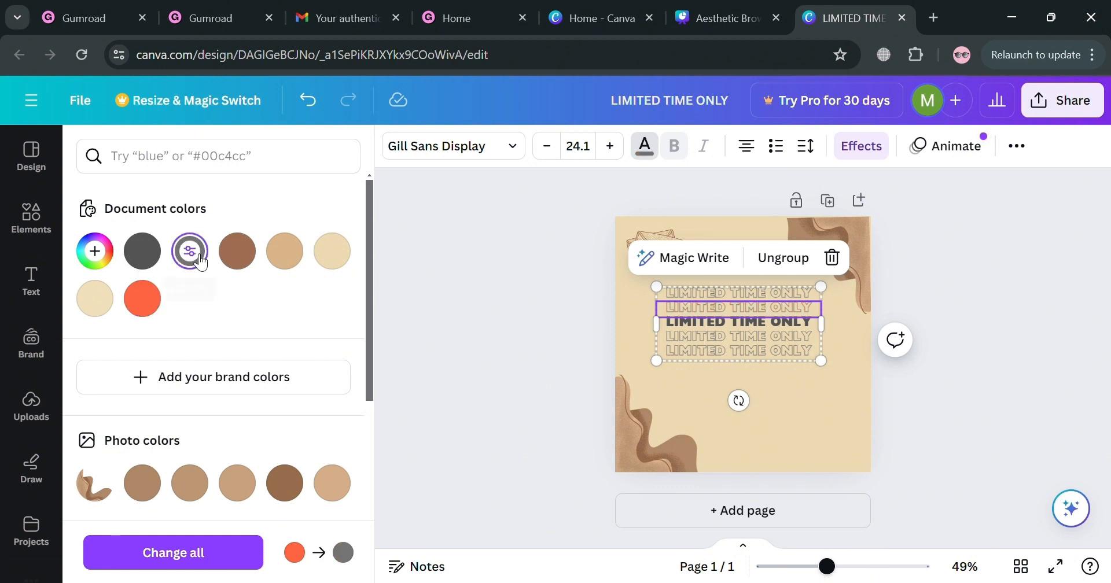
Move the "LIMITED TIME ONLY" text group slightly up and center it horizontally in the page's upper half.
click(817, 384)
drag(775, 334, 788, 328)
click(846, 370)
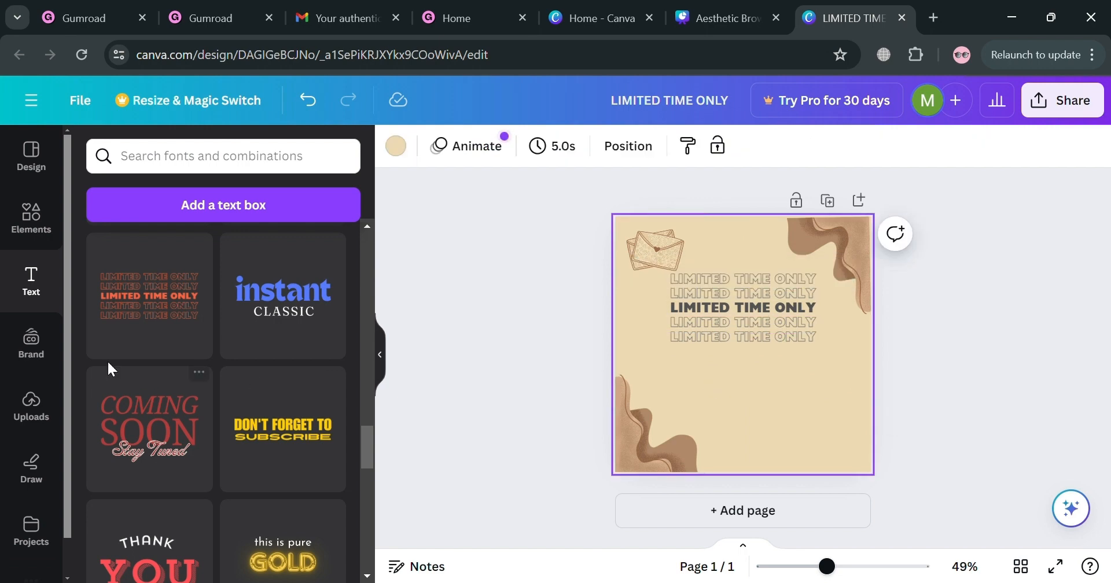
Add a subheading reading "DOWNLOAD YOUR AESTHETIC PPT TEMPLATE IN HERE" below the "LIMITED TIME ONLY" text group.
click(31, 283)
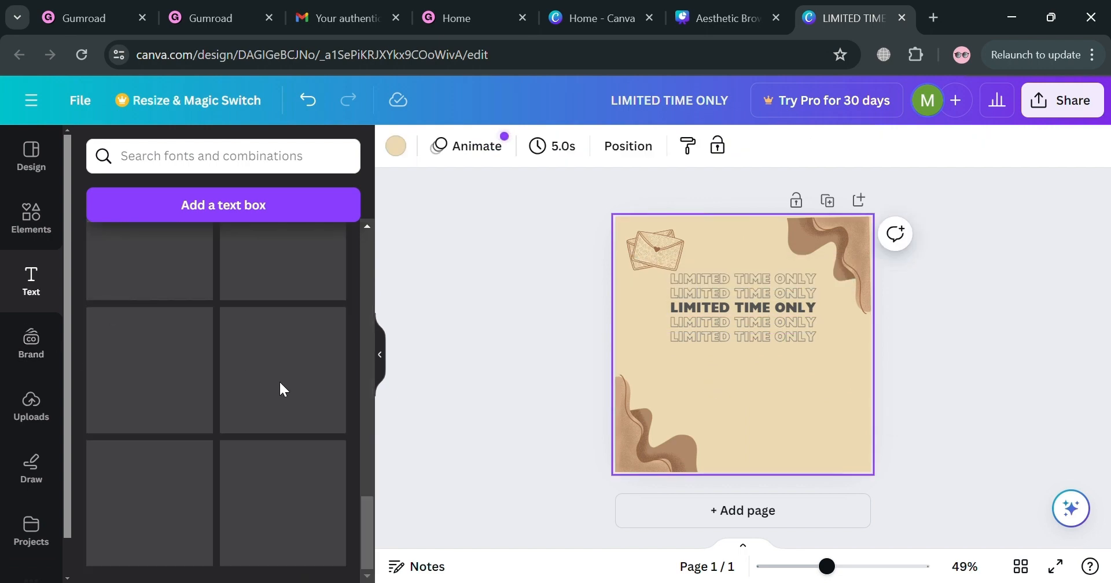
scroll(276, 364, up, 15)
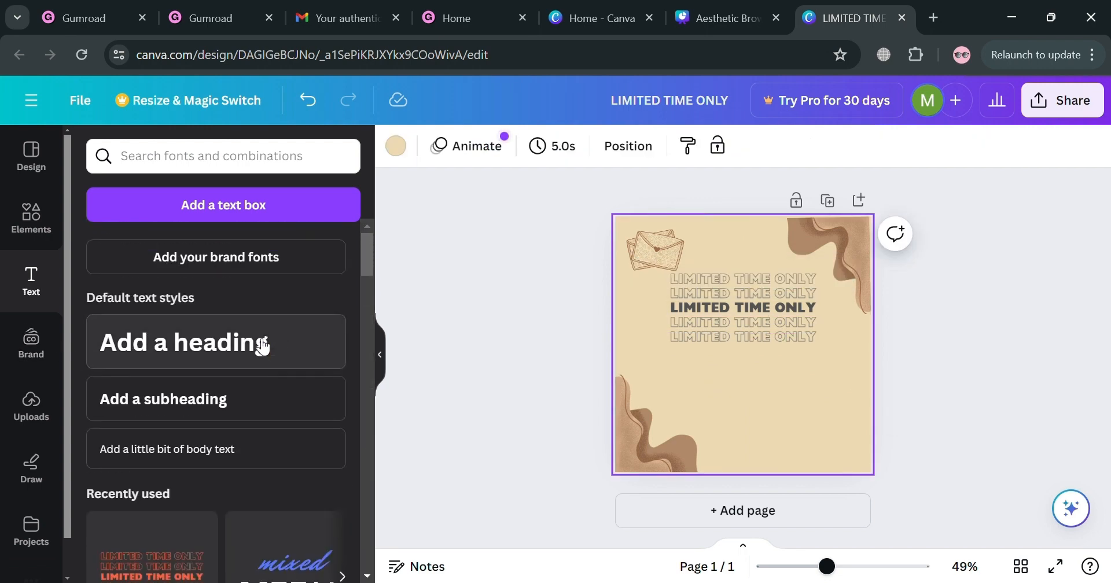
click(248, 408)
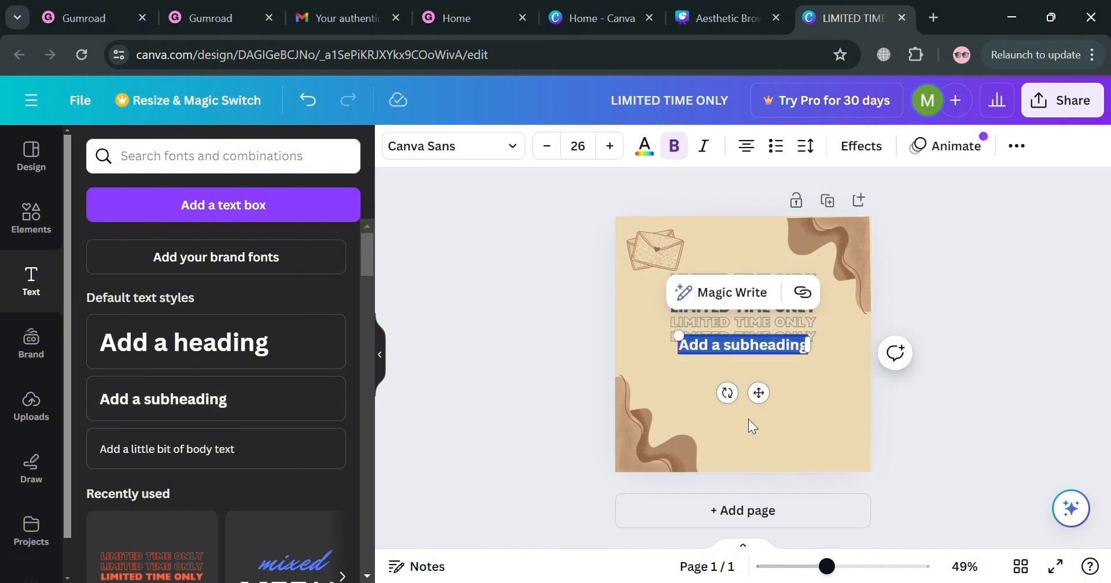
text(Buy)
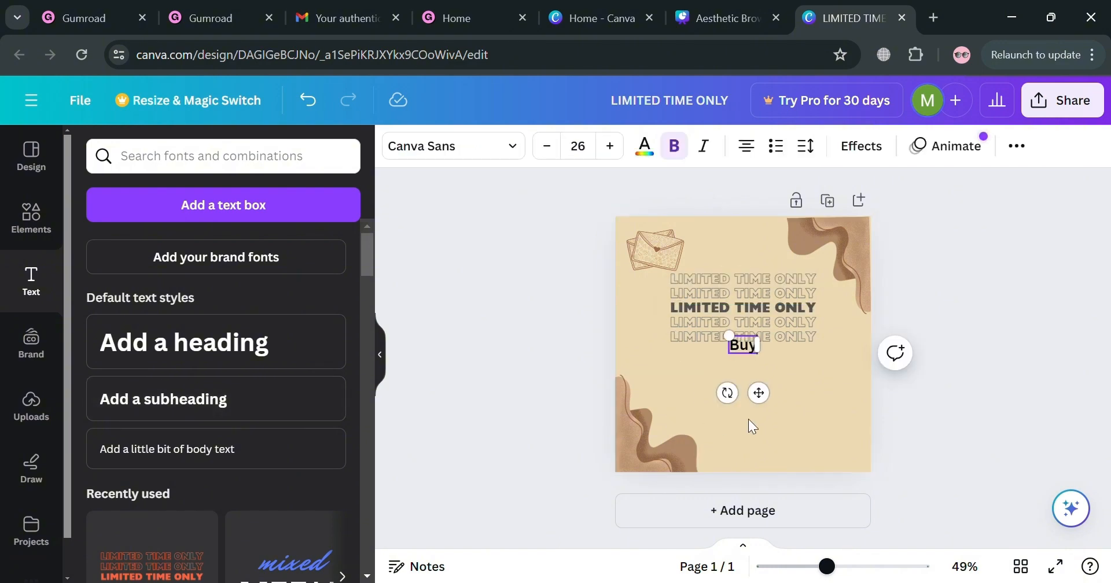
key(BackSpace)
key(BackSpace)
key(BackSpace)
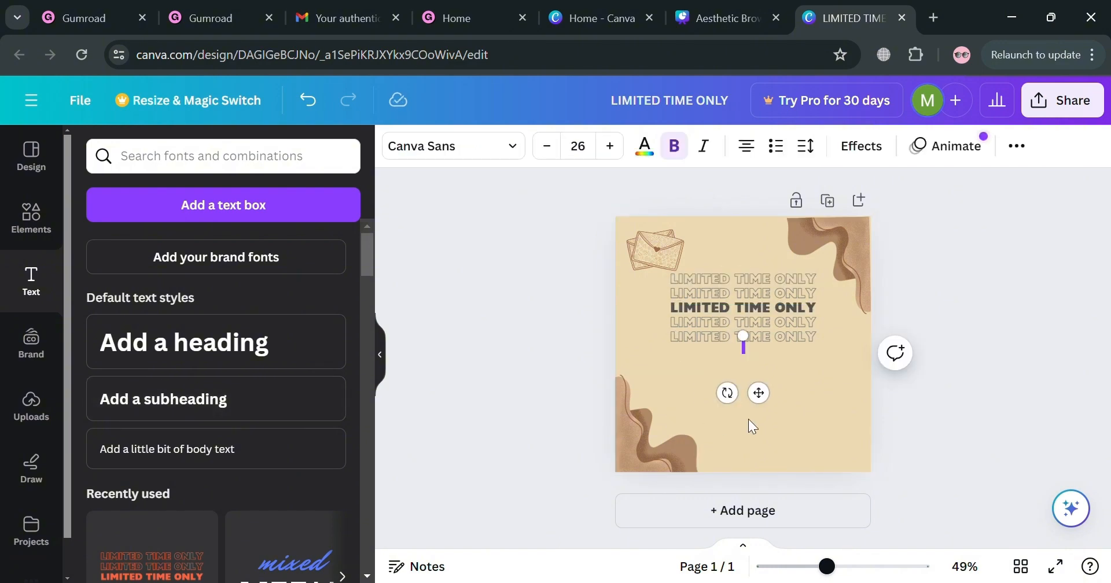
text(DOWNLOAD YOUR AESTHETIC)
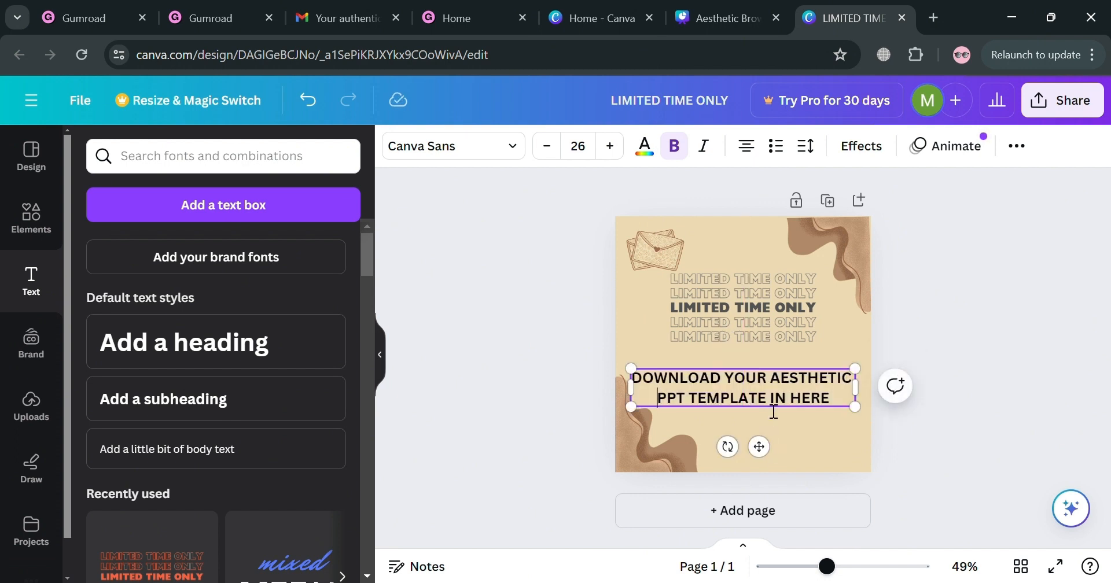
Change the subheading's font to Gagalin and scale its text to a size of about 29.4.
triple_click(773, 412)
key(ctrl+a)
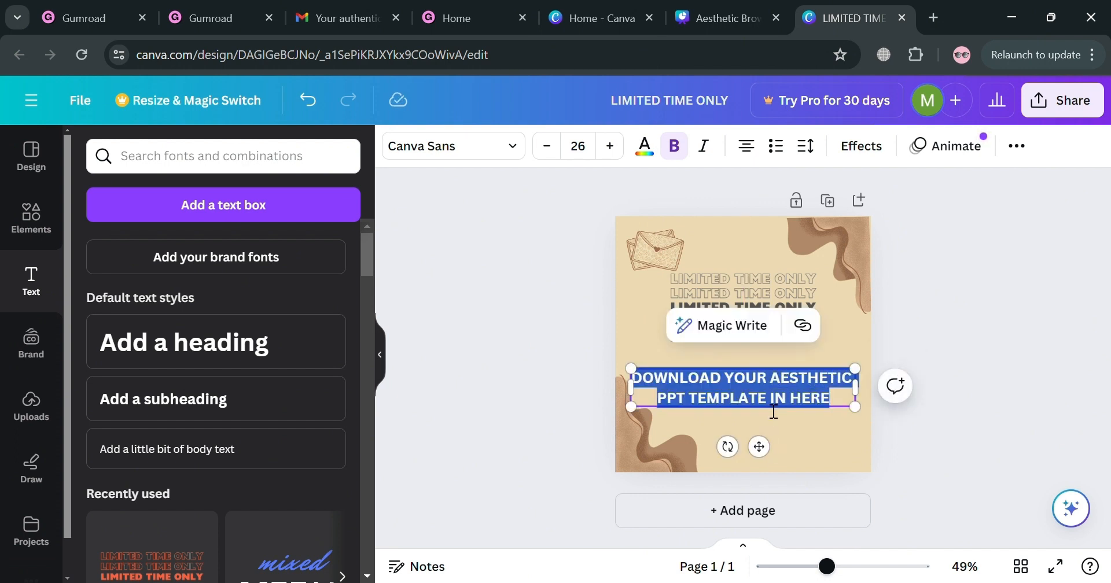
click(513, 146)
scroll(183, 417, down, 7)
click(184, 436)
drag(835, 408, 865, 426)
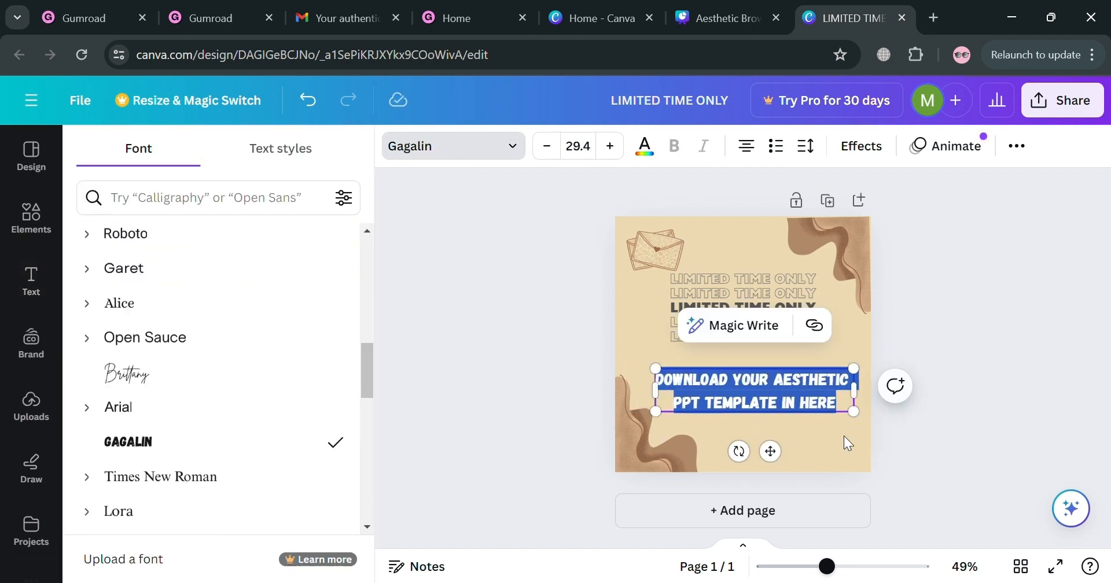
Recolor the subheading with the dark brown document color and center it horizontally beneath the "LIMITED TIME ONLY" text.
click(644, 146)
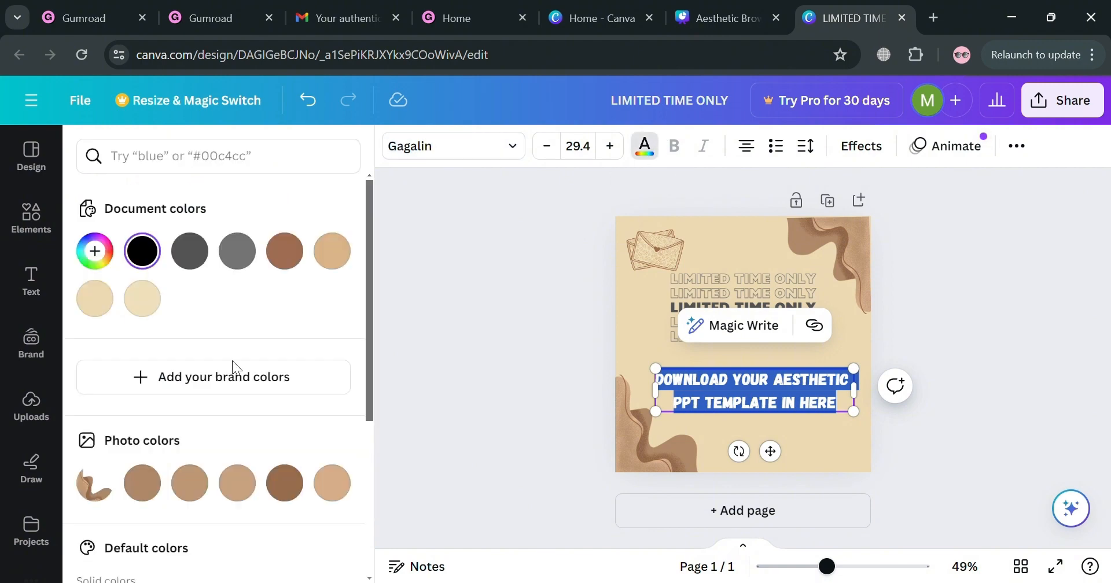
click(296, 257)
click(548, 314)
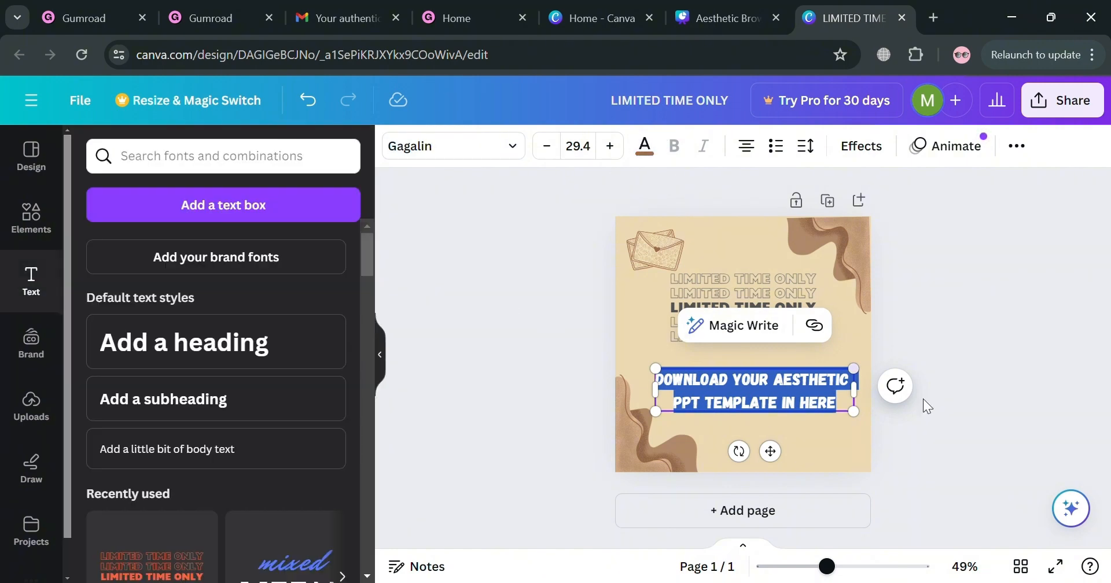
click(988, 420)
mouse_move(828, 408)
mouse_down()
mouse_move(833, 421)
mouse_move(825, 411)
mouse_up()
click(840, 448)
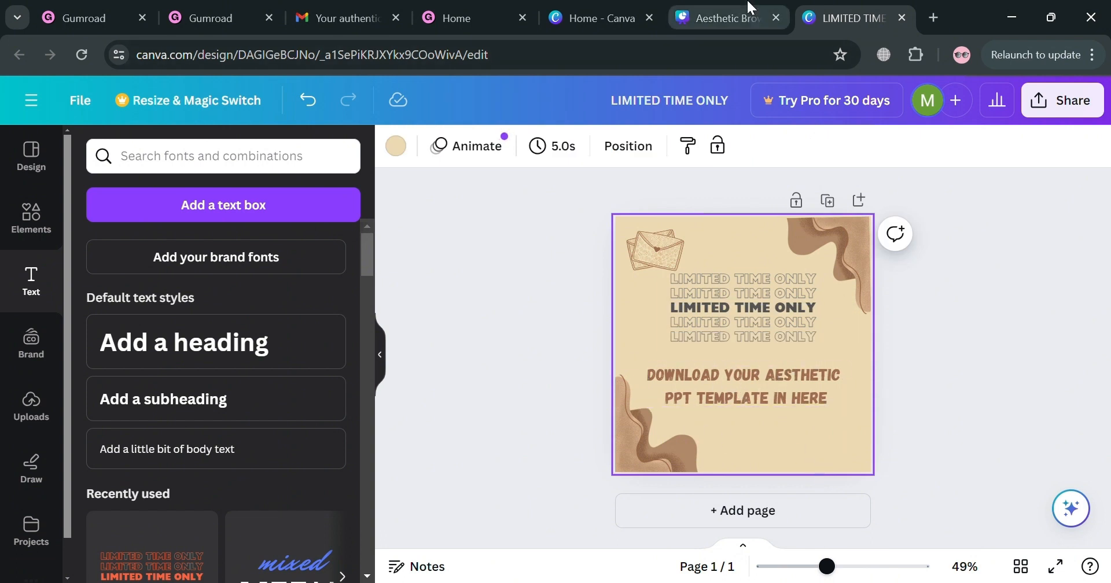
Switch to the Aesthetic Brown Template PPT design, give anyone with the link edit access and copy its collaboration link.
click(723, 17)
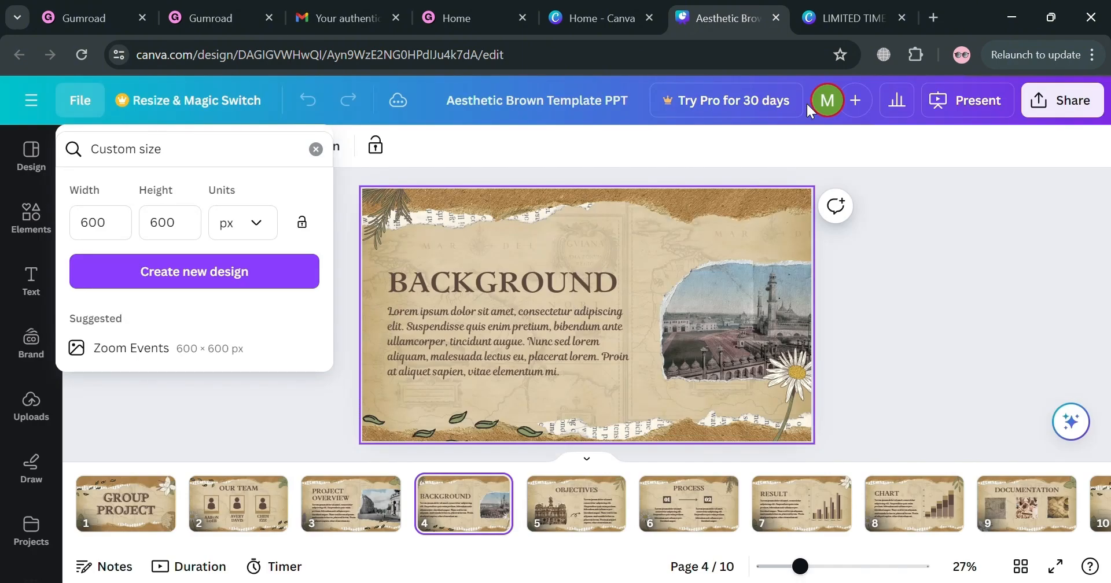
click(1065, 182)
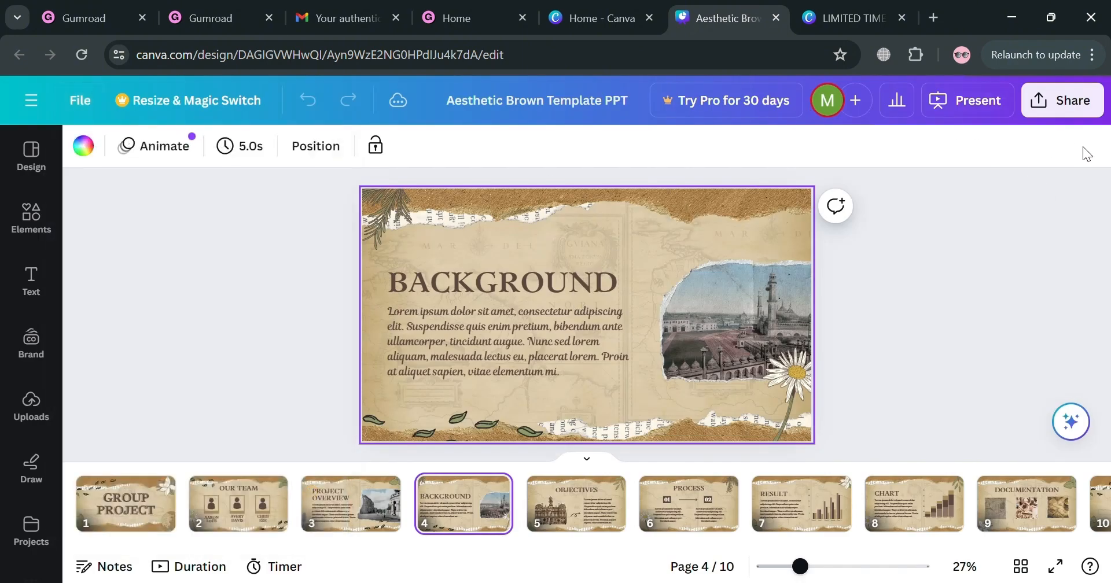
click(1063, 103)
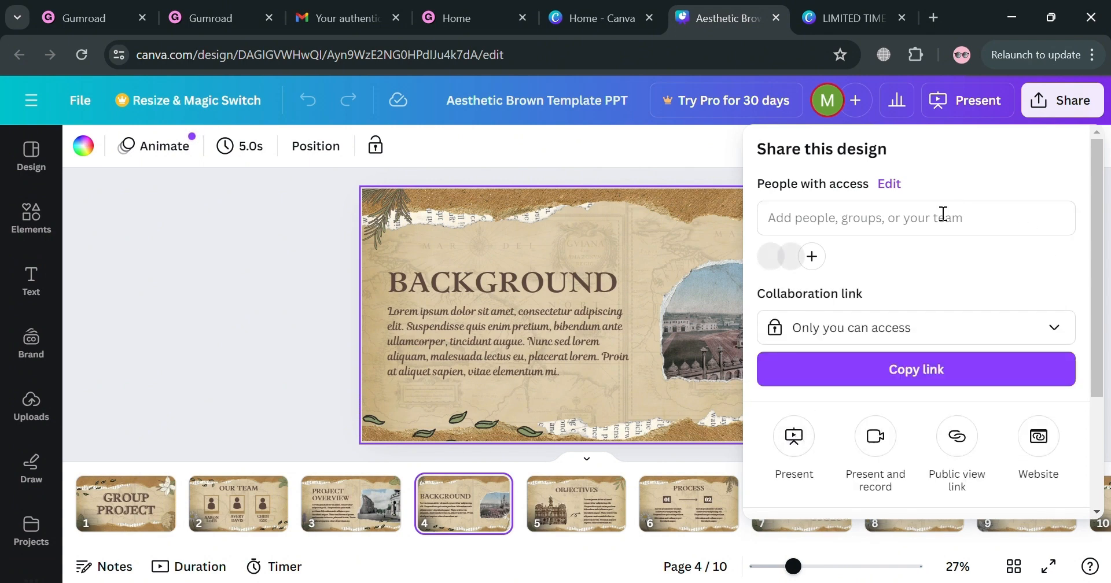
scroll(841, 405, down, 3)
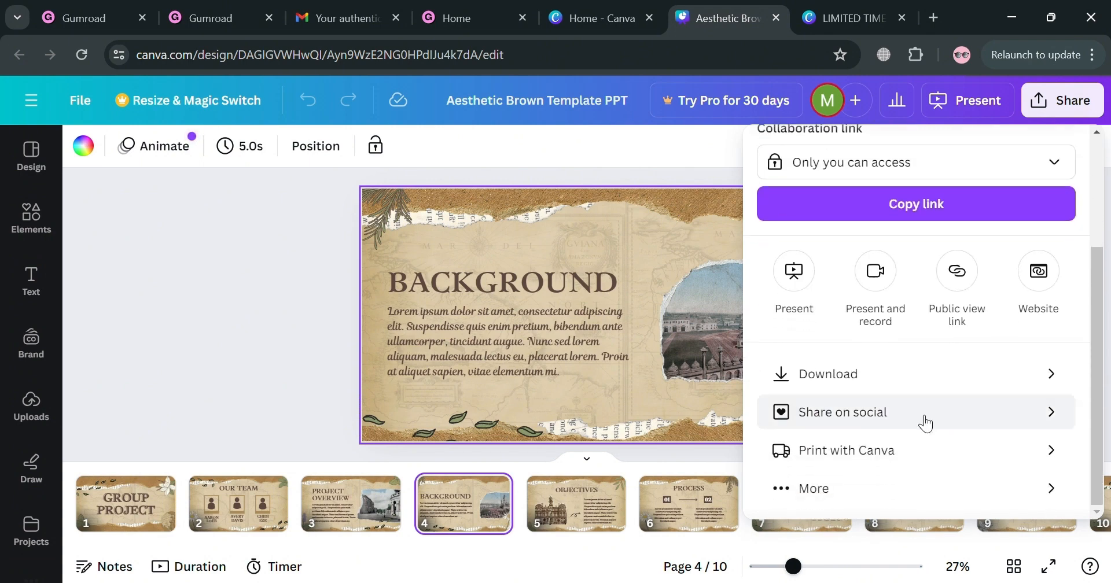
scroll(925, 423, up, 2)
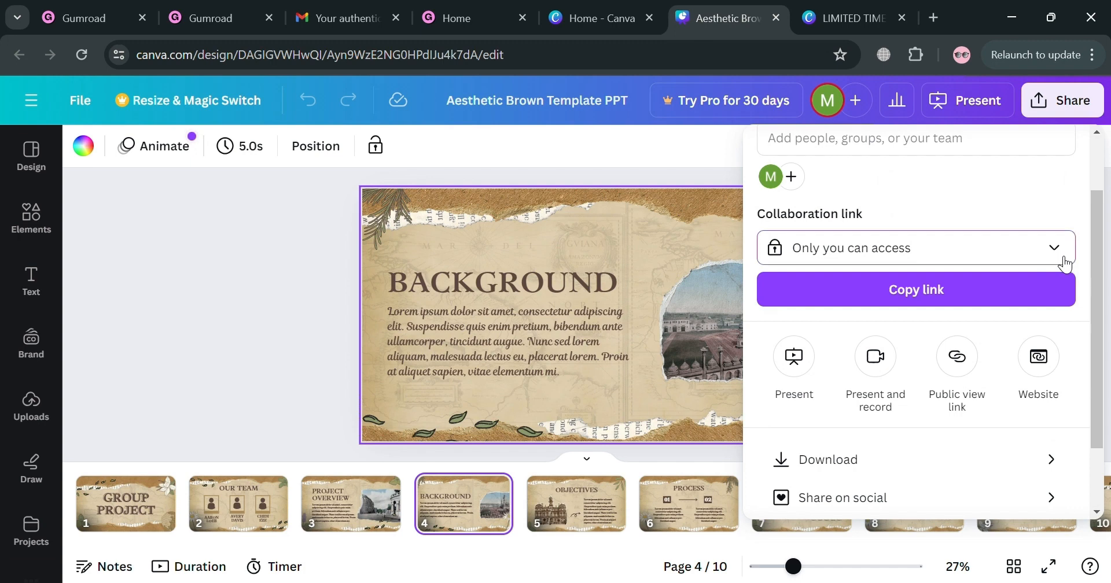
click(1064, 263)
click(1036, 362)
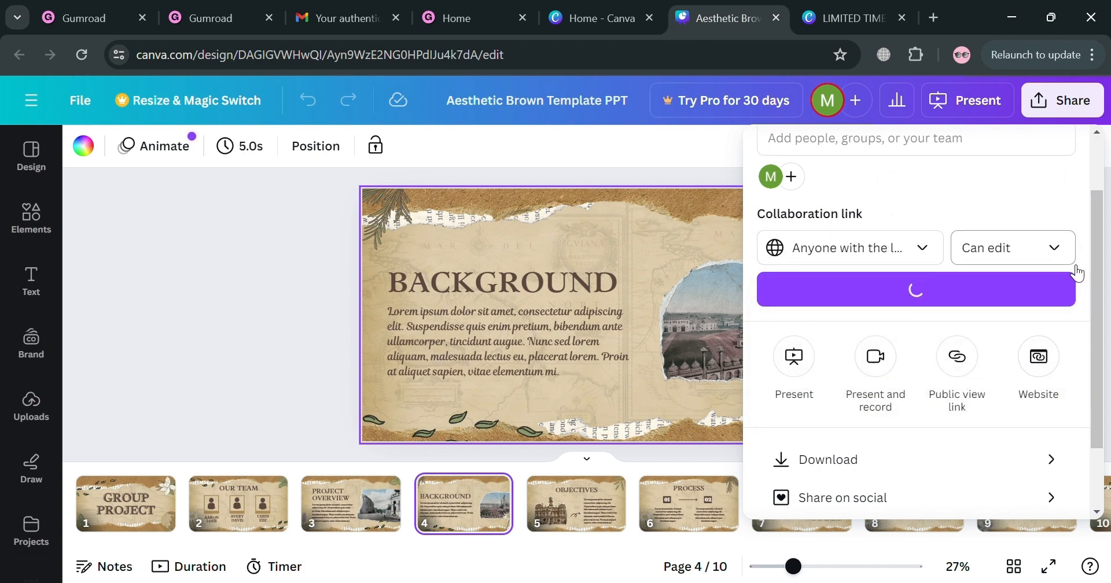
click(990, 306)
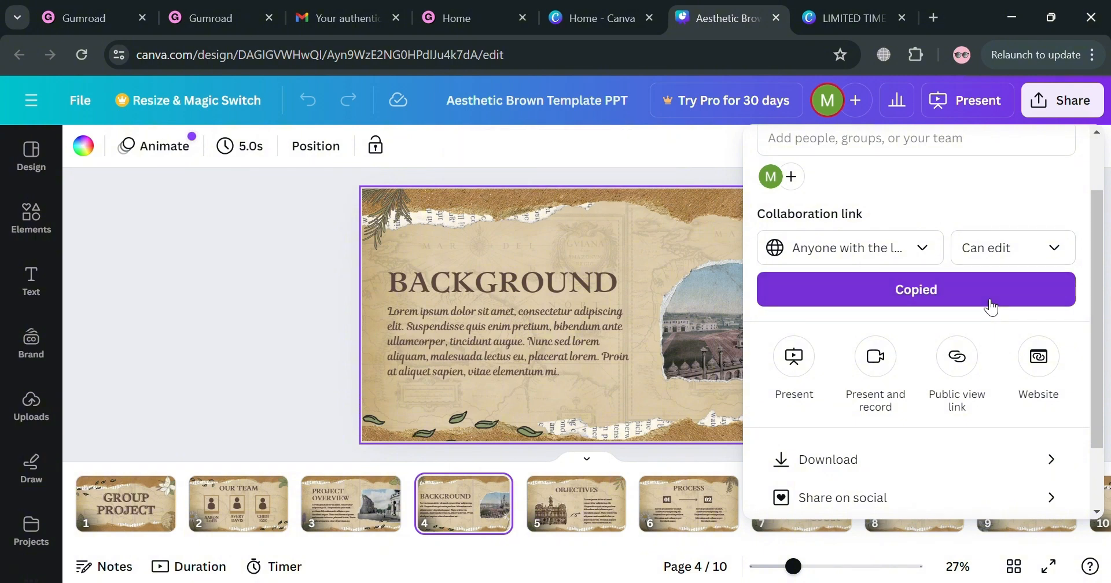
Return to the LIMITED TIME ONLY design and link the whole "DOWNLOAD YOUR AESTHETIC PPT TEMPLATE IN HERE" text to the copied collaboration link.
click(871, 7)
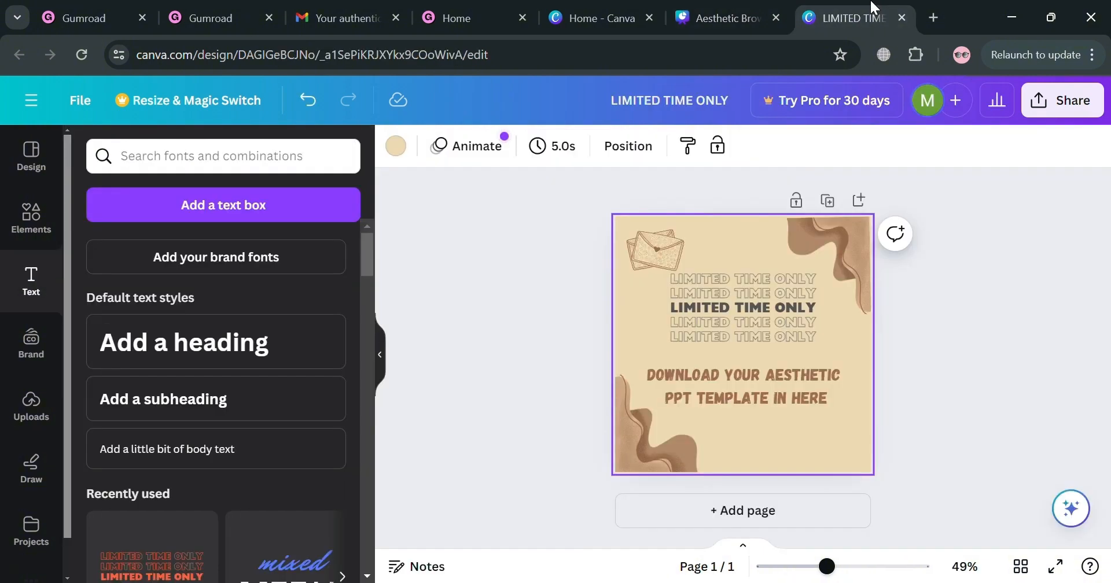
click(755, 389)
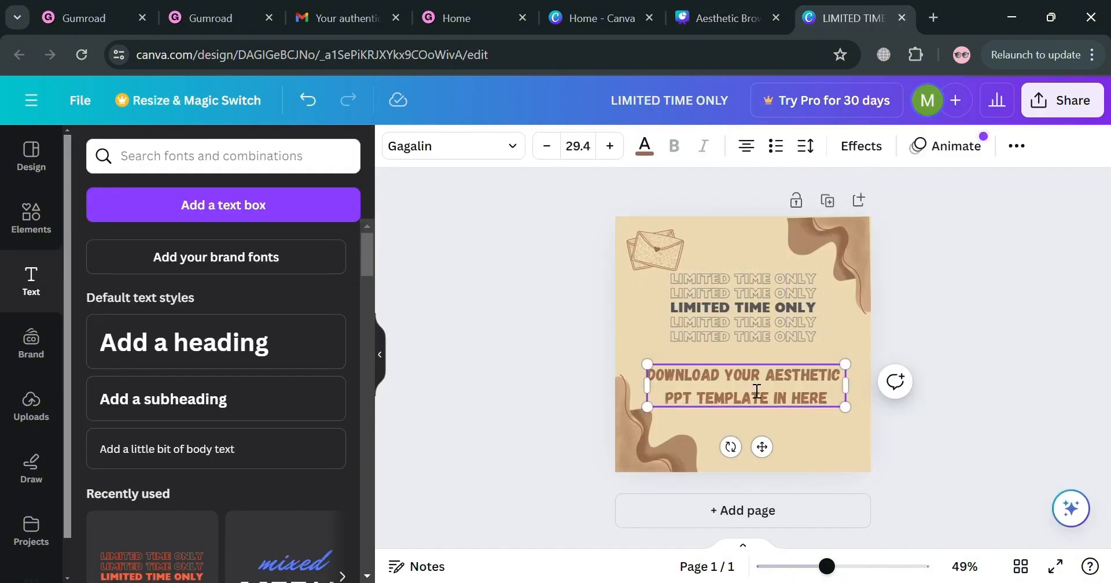
double_click(669, 397)
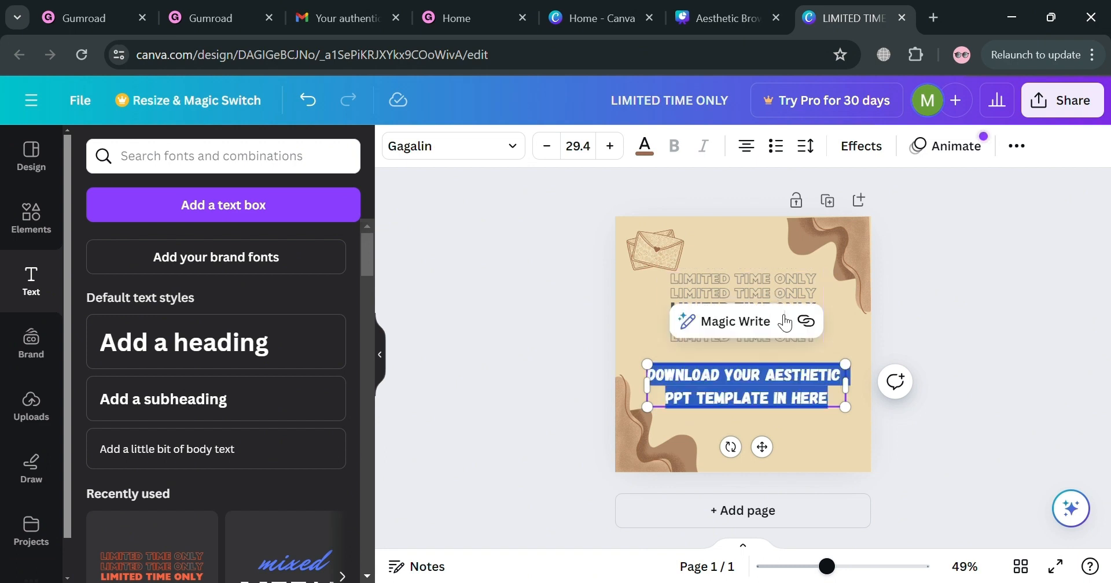
click(806, 324)
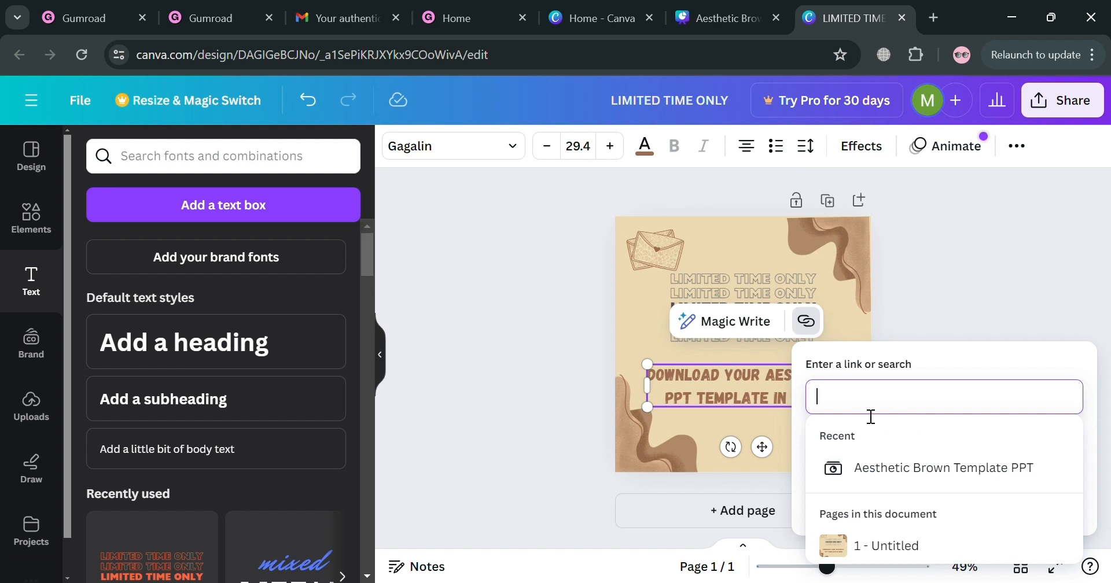
key(ctrl+v)
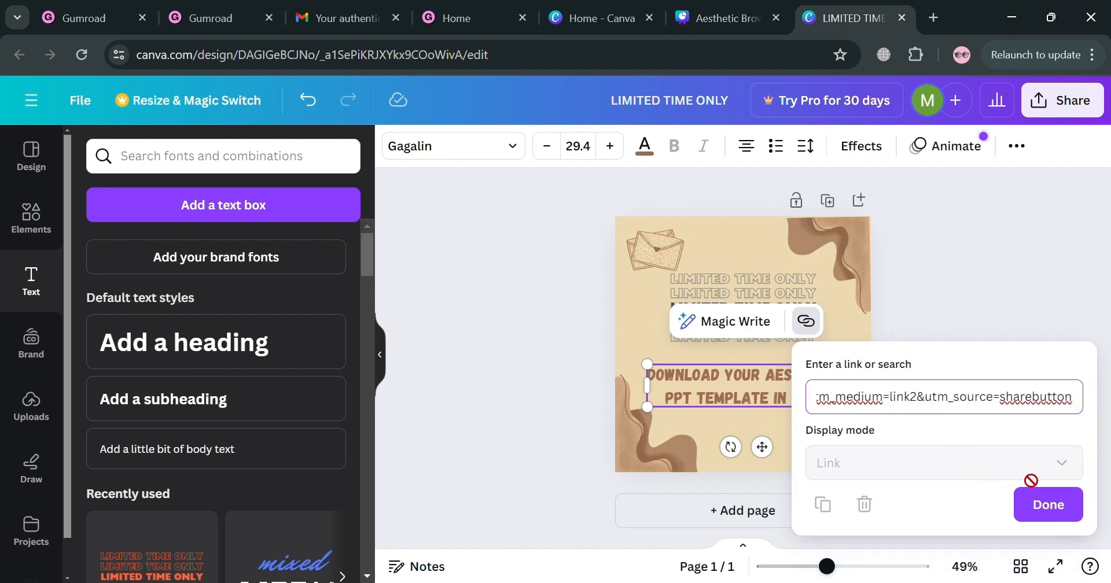
click(1076, 514)
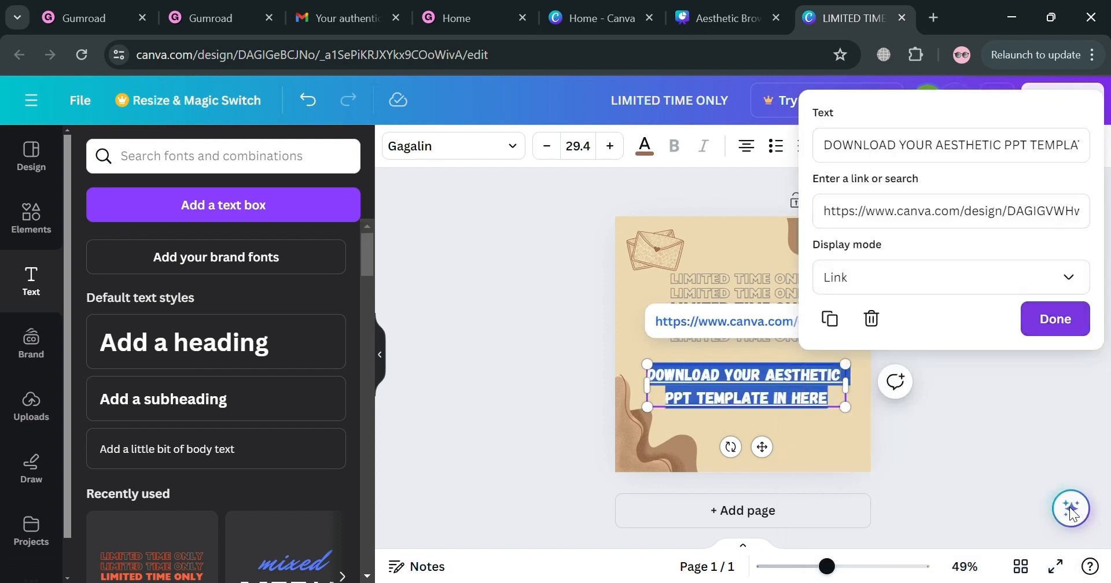
click(866, 450)
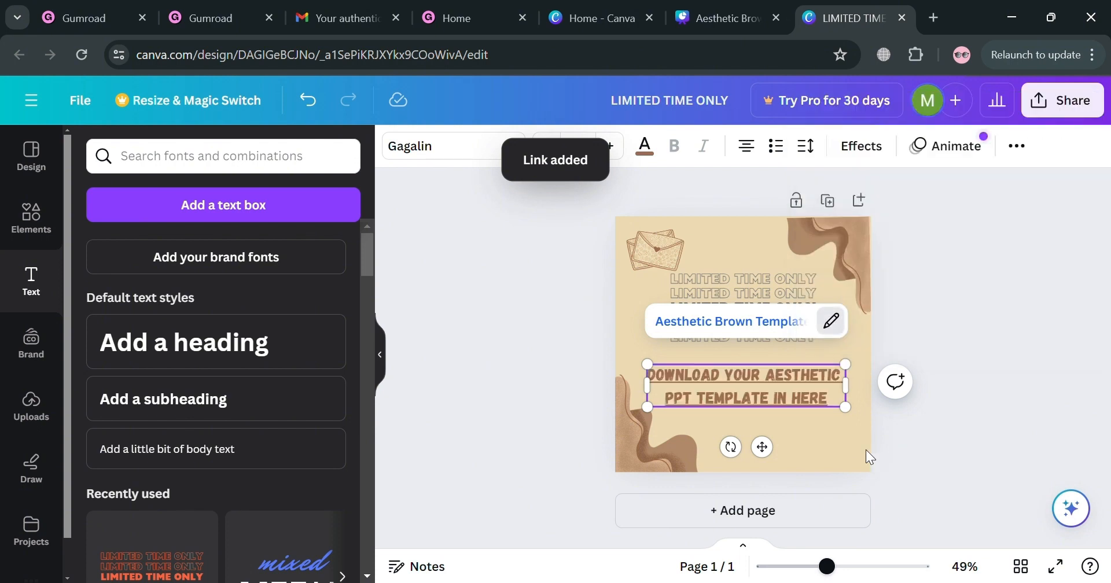
click(866, 449)
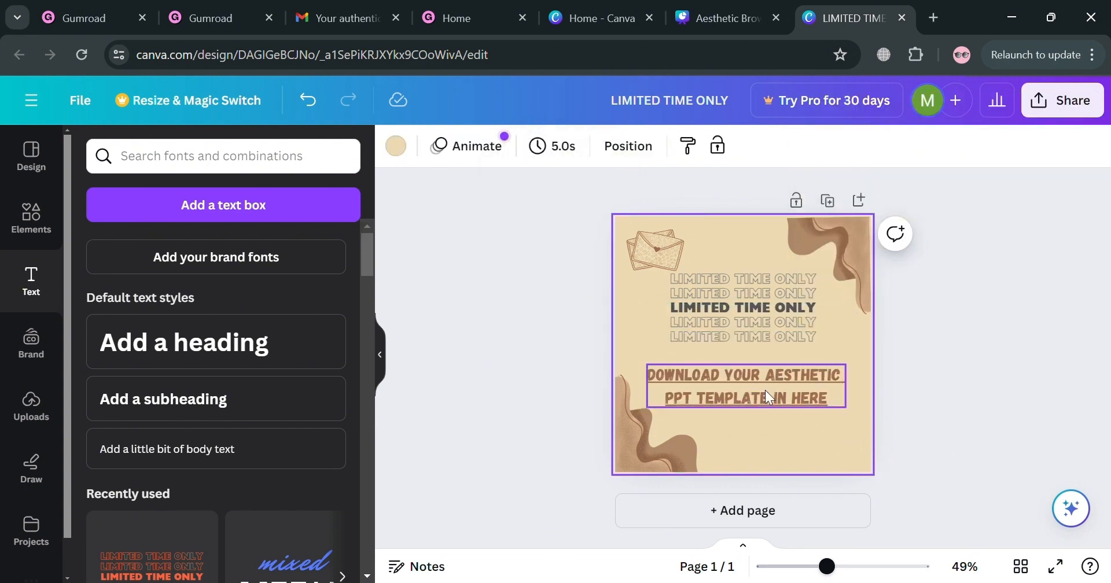
Rename the promotional design as PPT TEMPLATE.
click(699, 110)
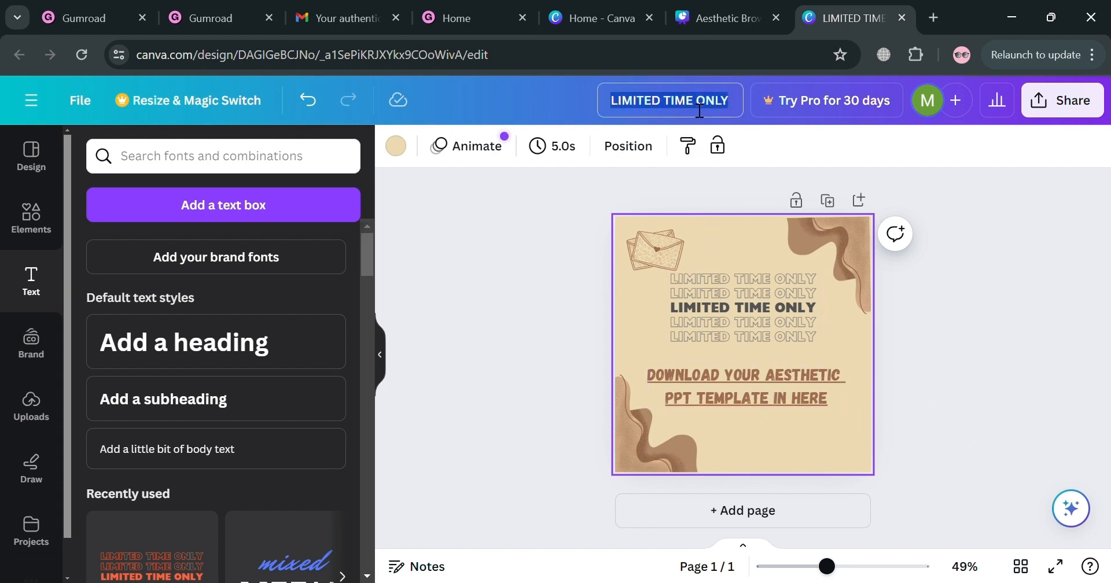
text(pp)
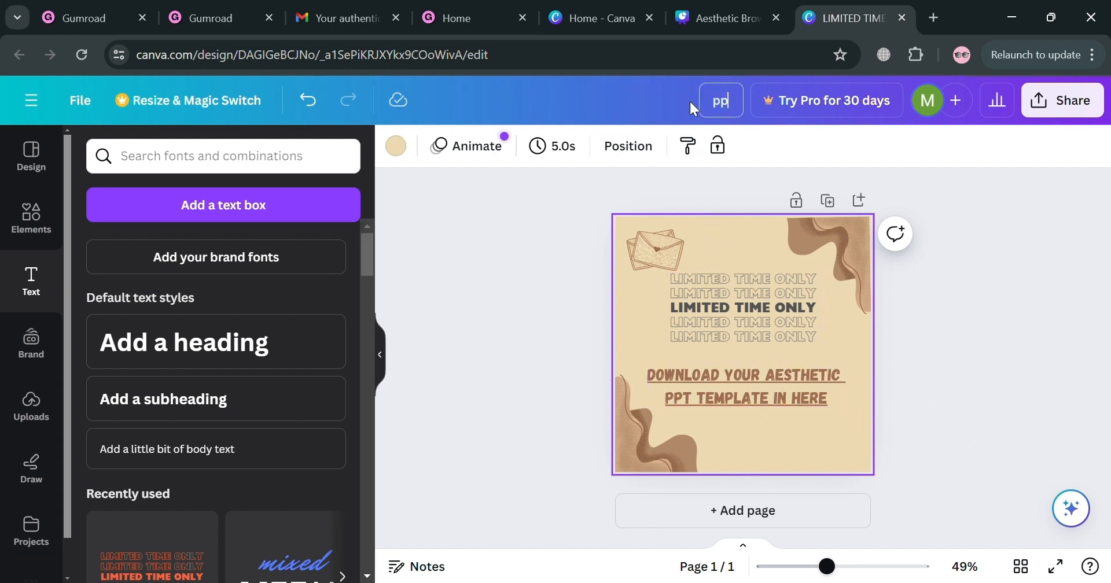
key(BackSpace)
key(BackSpace)
text(PPT TEMPLATE)
key(Return)
click(914, 327)
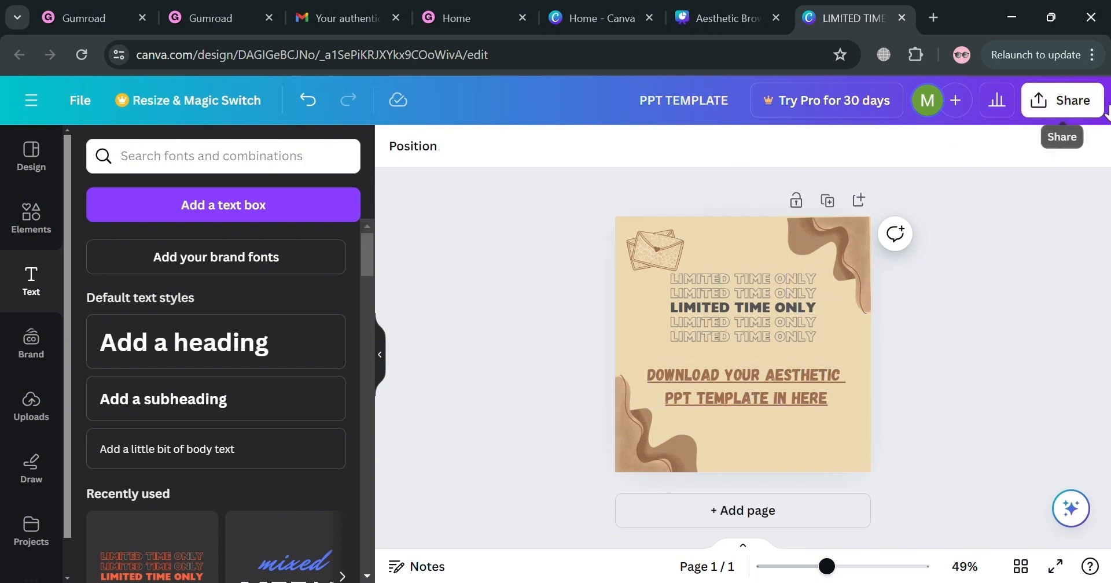
Download the promotional design as a PDF Standard file and open the subheading's link to test it.
click(1070, 101)
scroll(926, 470, down, 3)
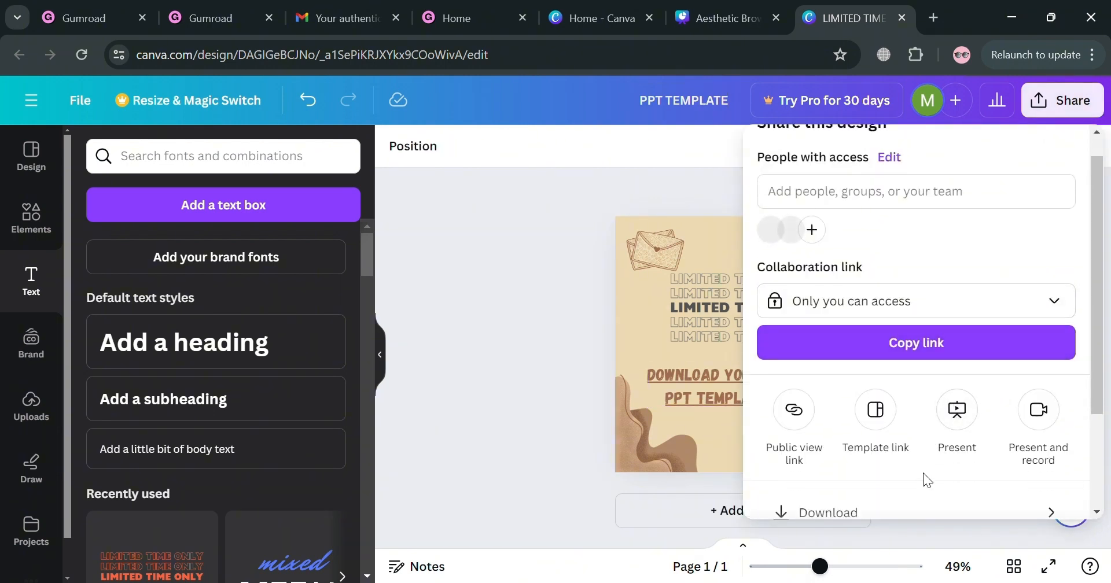
click(1048, 416)
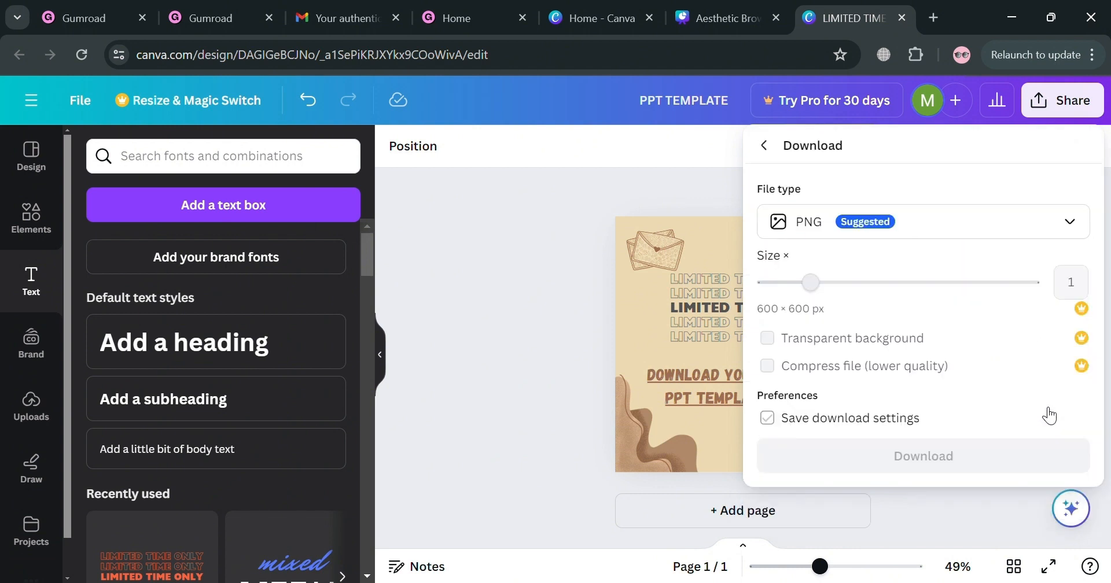
click(981, 218)
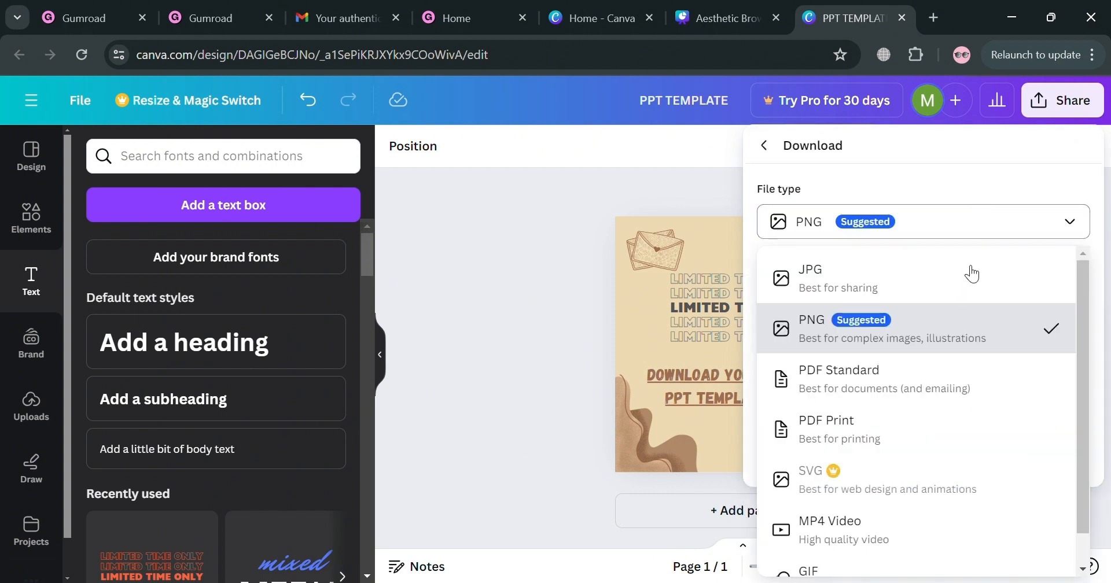
click(914, 376)
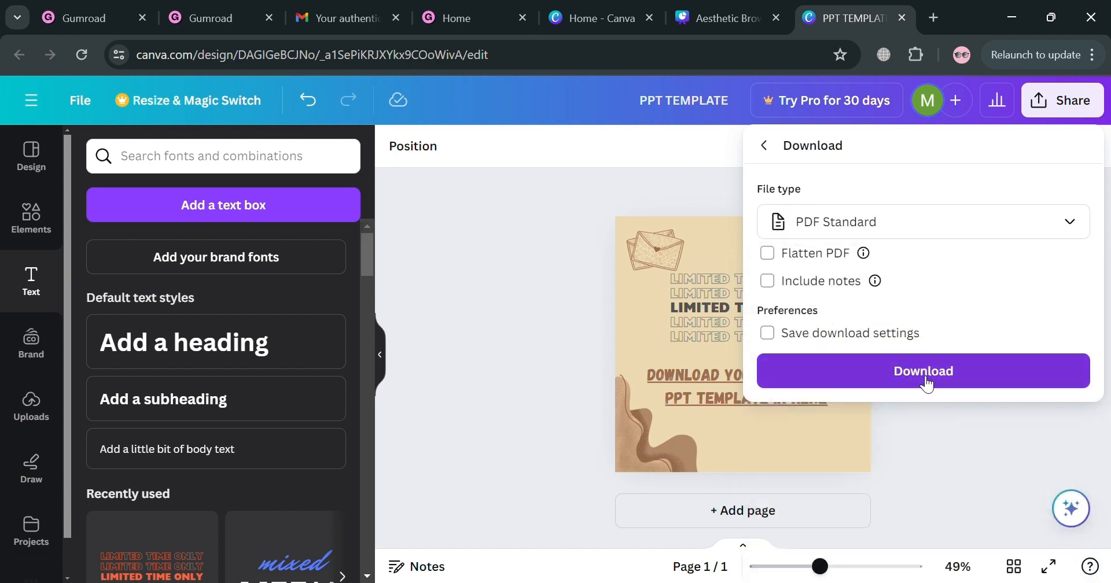
click(925, 380)
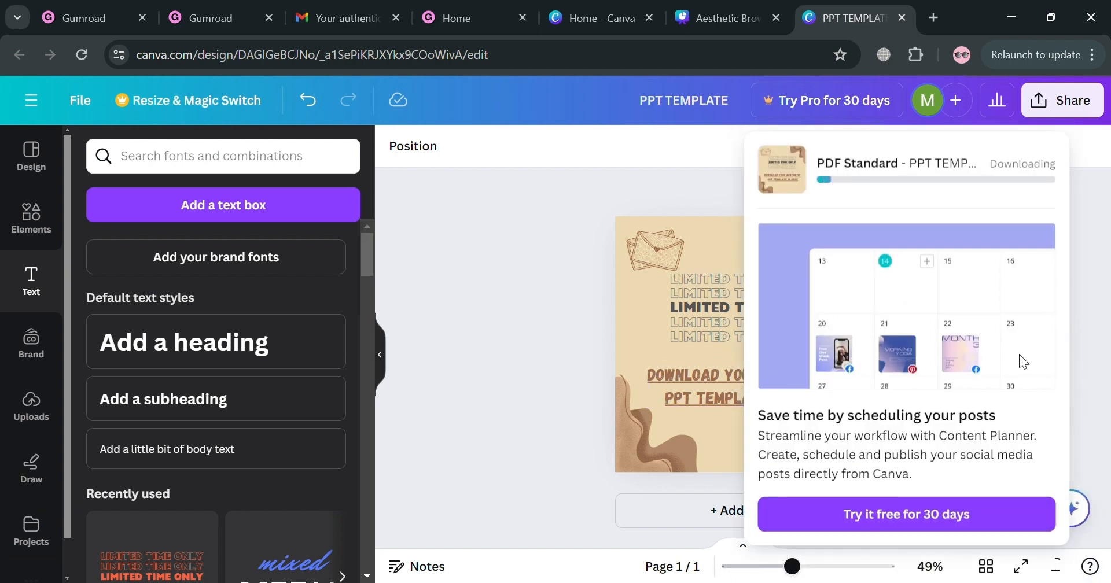
click(698, 384)
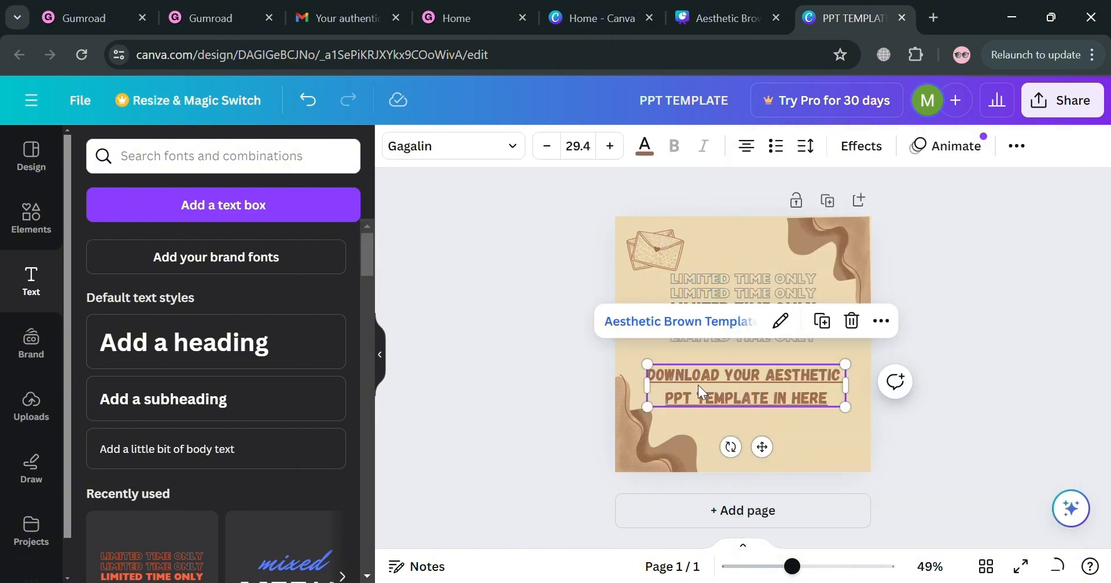
click(674, 321)
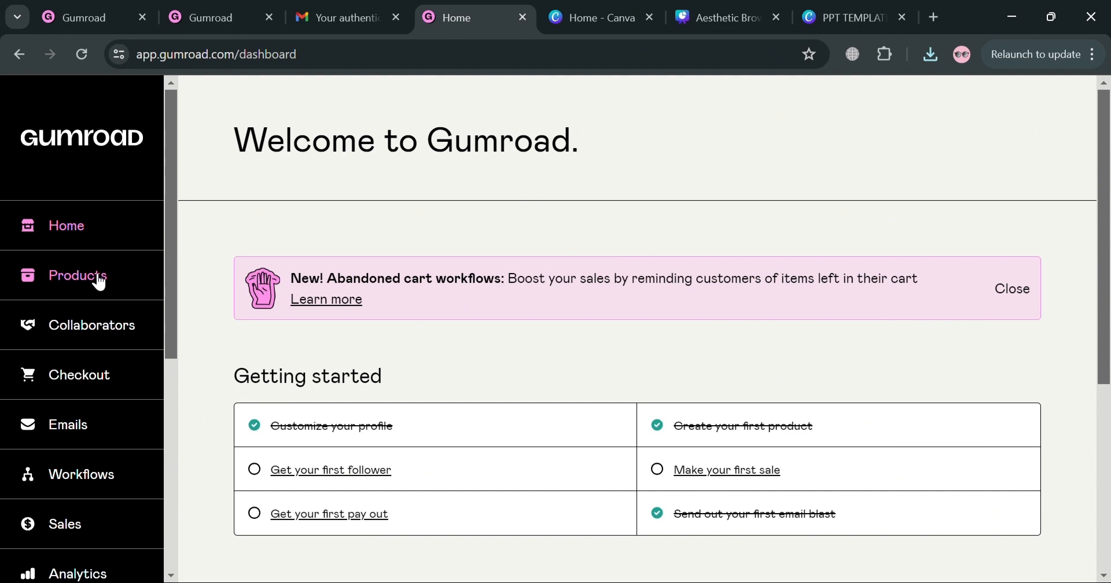
Start a new product in Gumroad's product list and name it Aesthetic PPT Template.
click(97, 282)
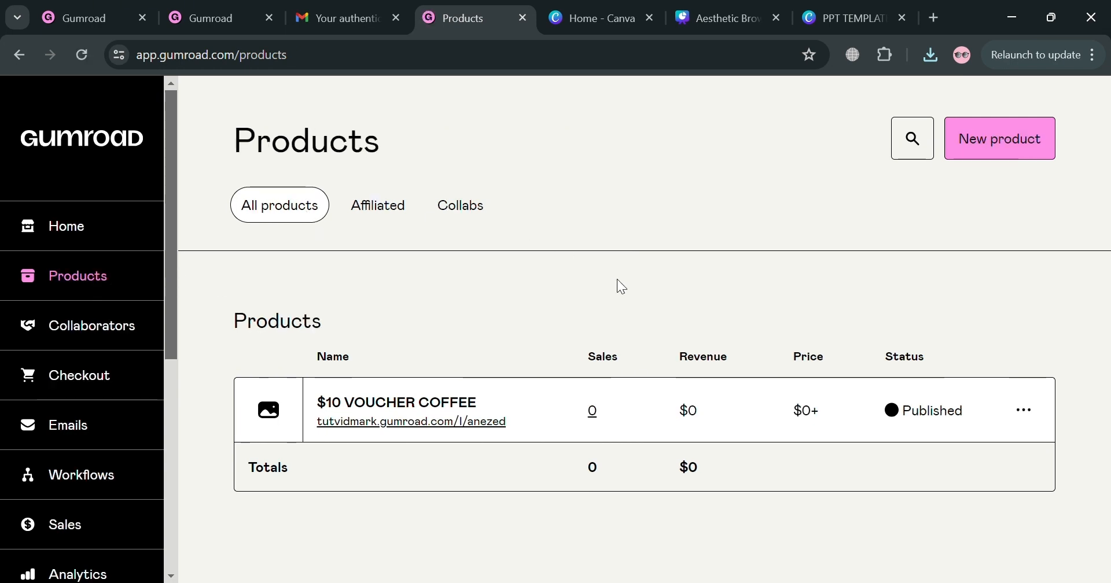
click(1015, 155)
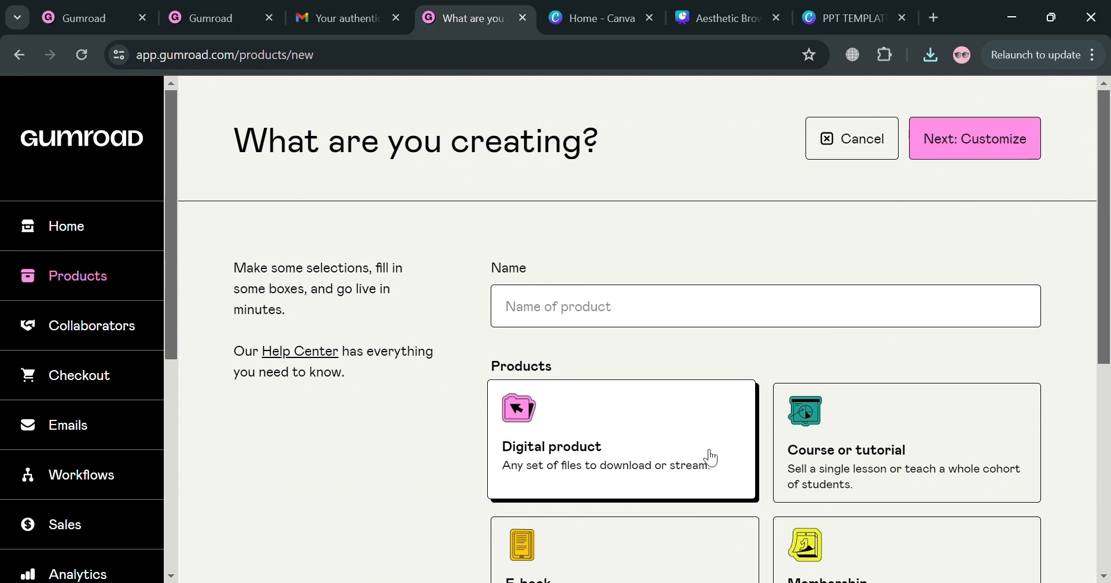
scroll(711, 458, down, 2)
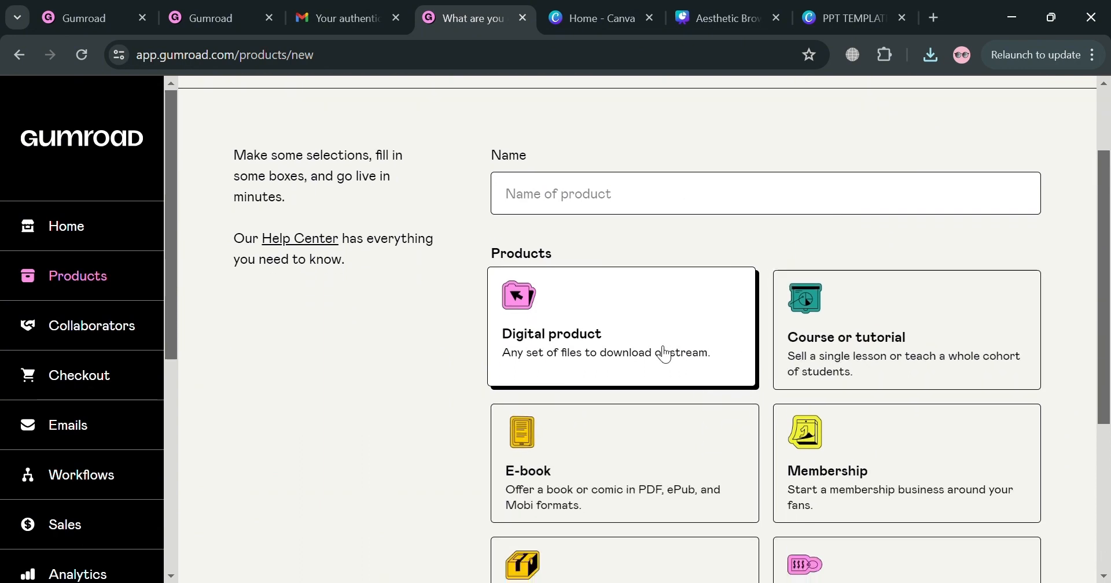
click(642, 198)
text(Aesthetic PPT Template)
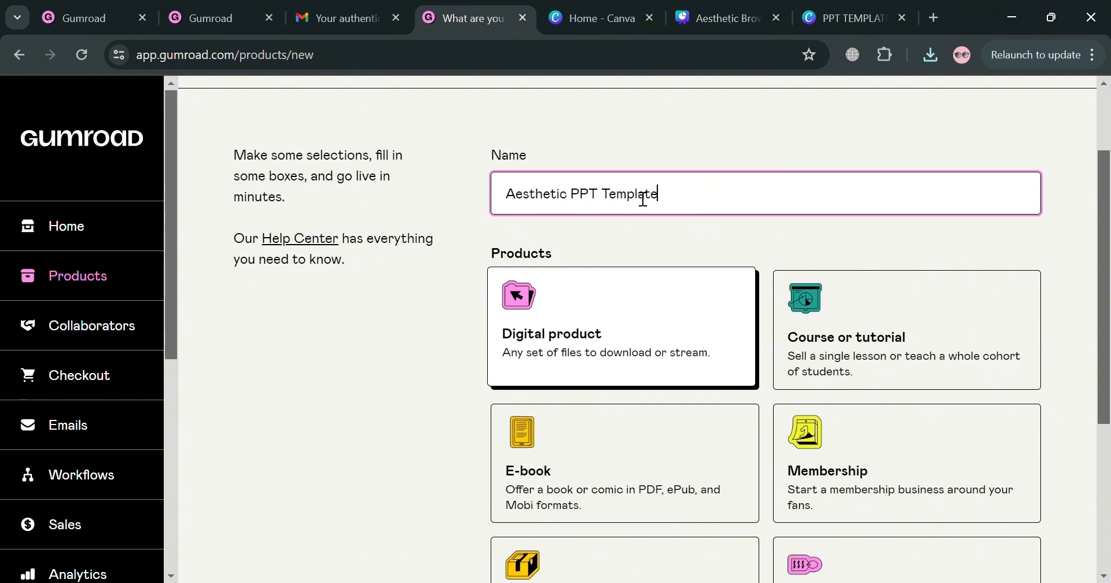
Price the digital product at $10 and continue to its customization page.
scroll(642, 198, down, 2)
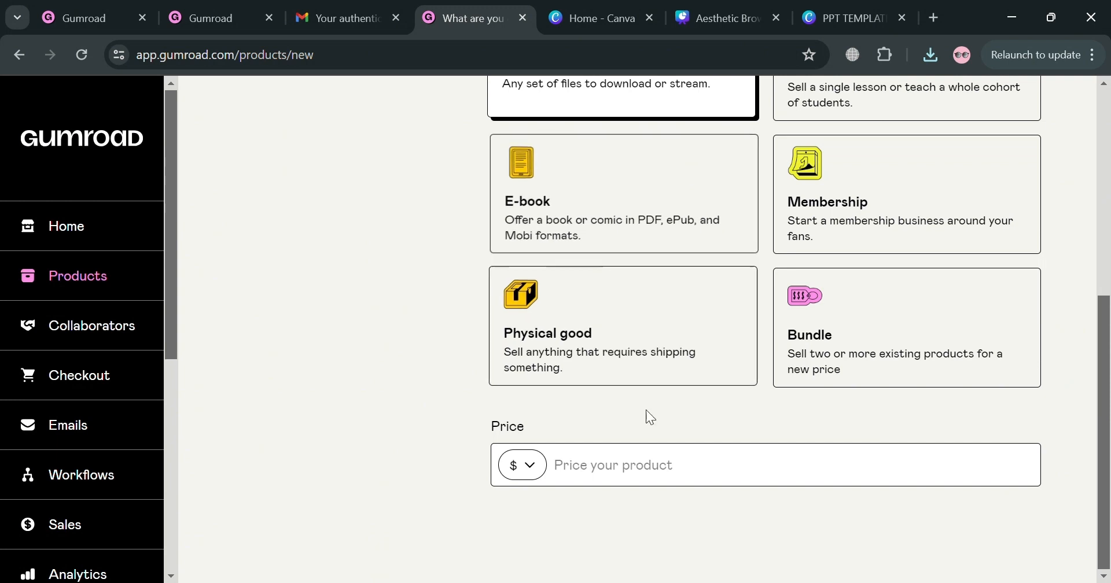
click(658, 466)
text(10)
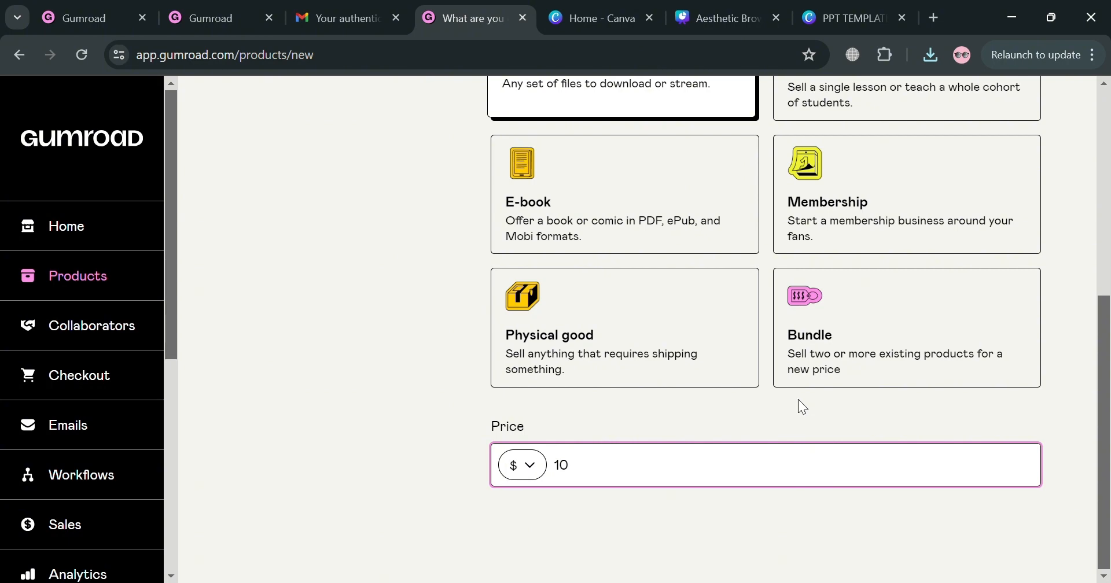
scroll(798, 404, up, 7)
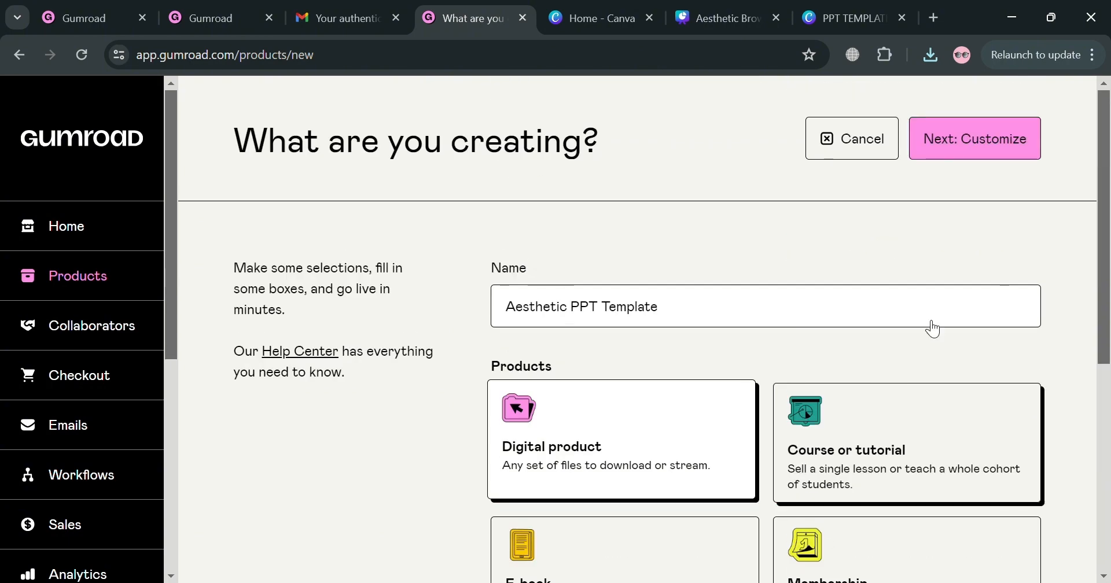
click(1017, 149)
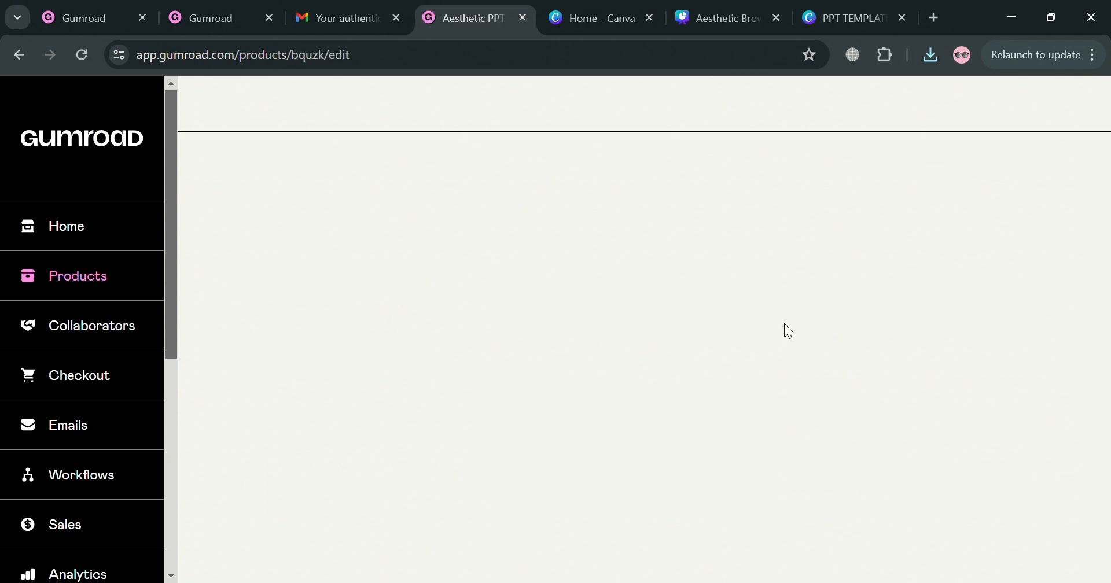
Set the product's call to action to Buy this.
scroll(403, 404, down, 3)
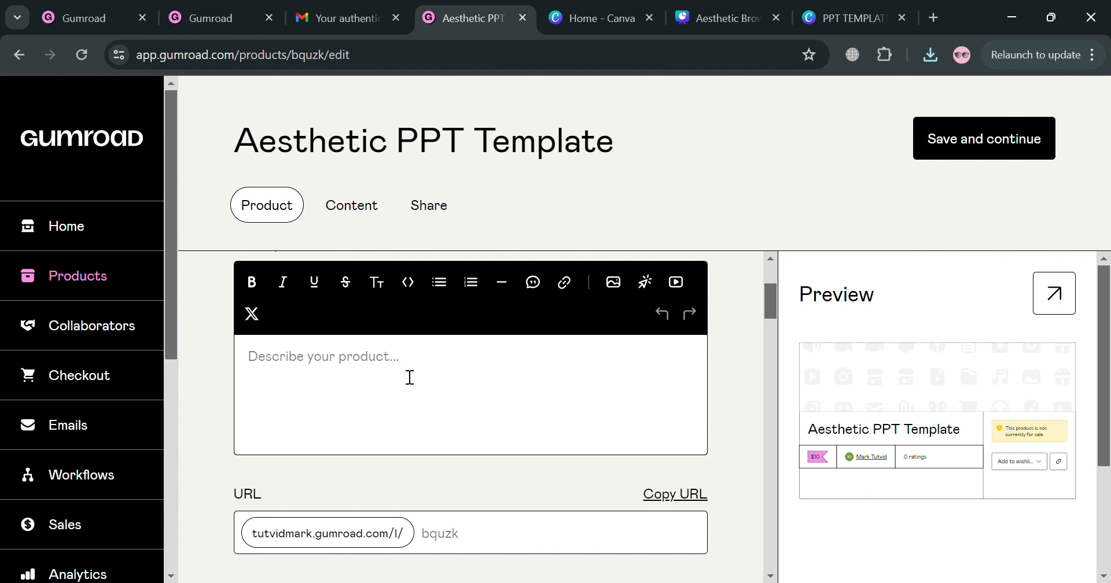
scroll(410, 377, down, 3)
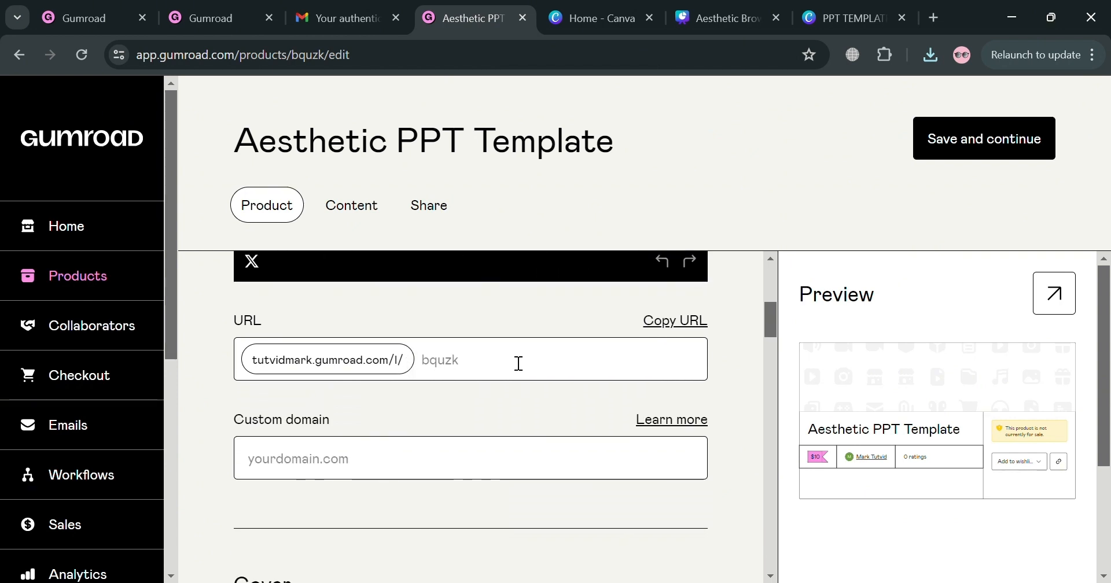
scroll(510, 450, down, 5)
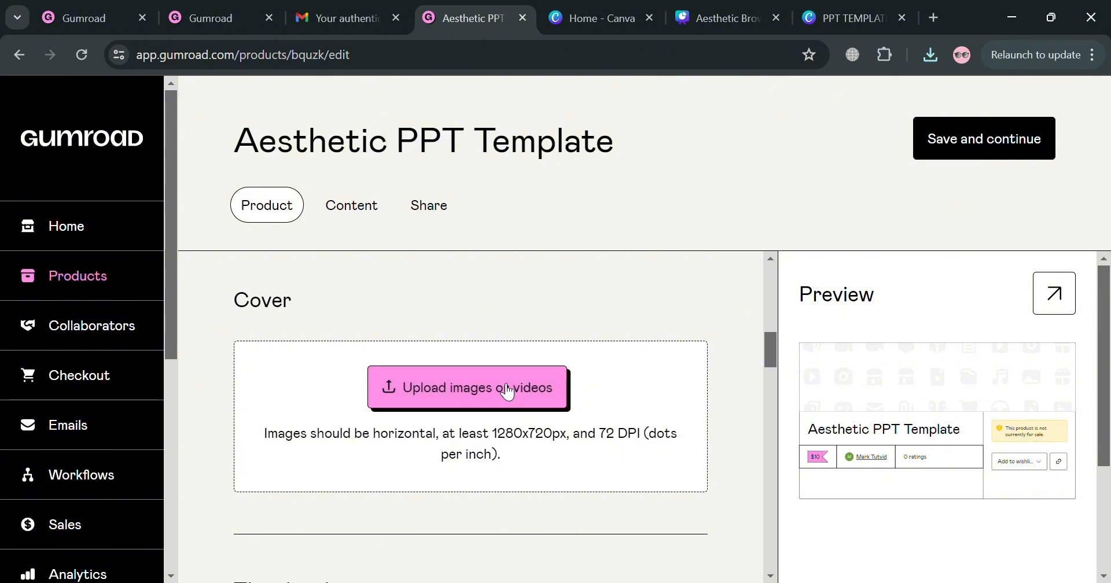
scroll(507, 391, down, 1)
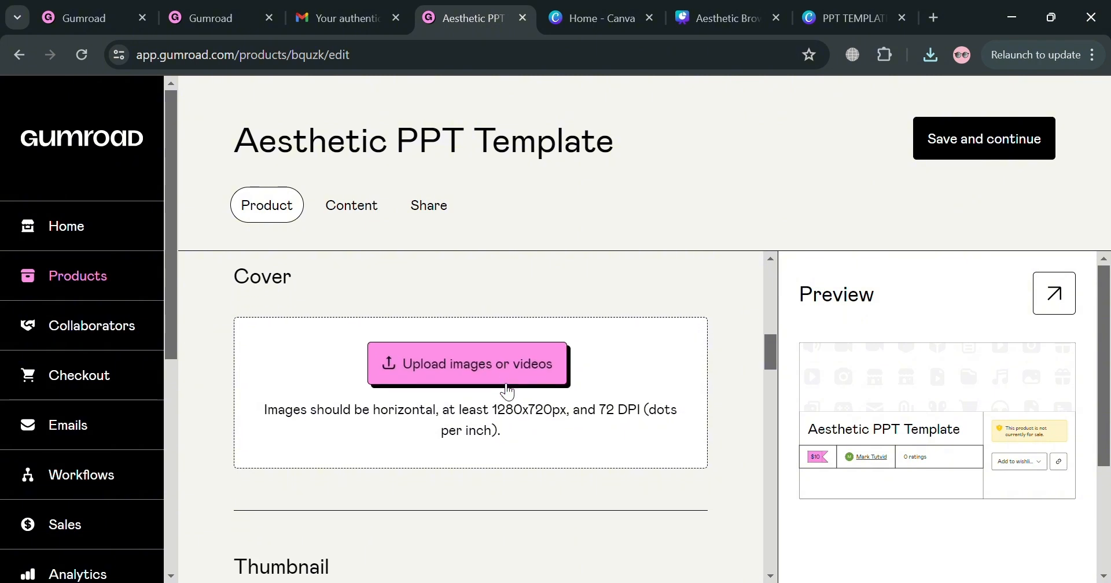
scroll(501, 364, down, 6)
scroll(500, 364, up, 2)
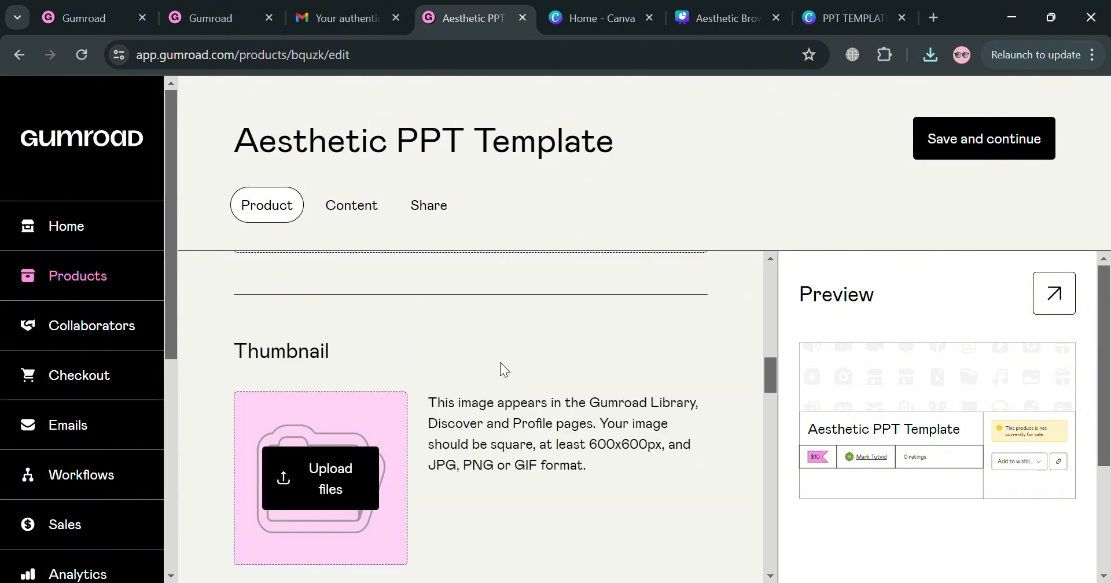
scroll(501, 365, down, 4)
scroll(500, 363, down, 3)
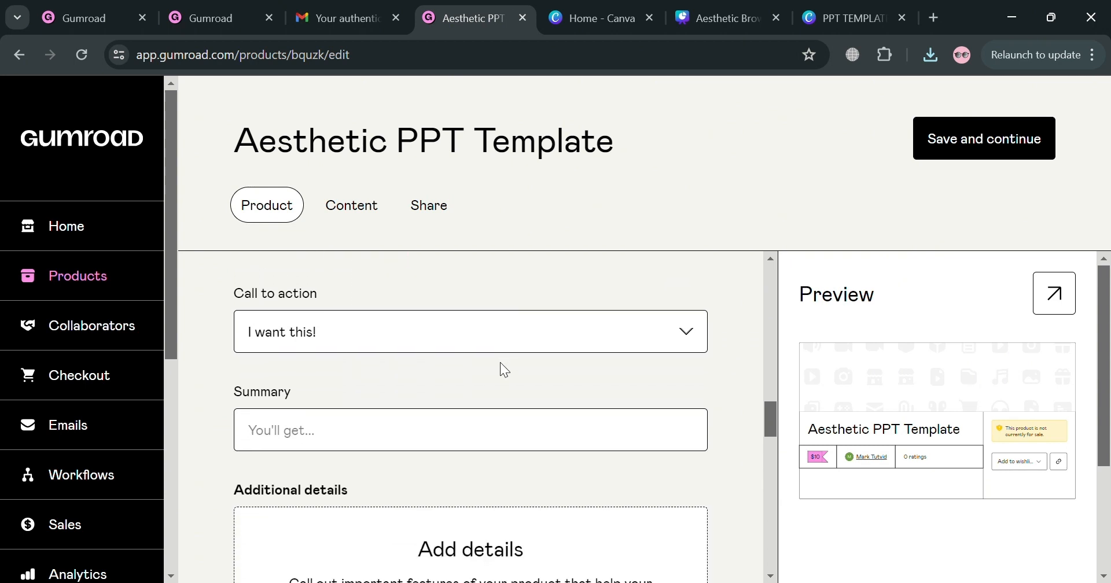
click(512, 319)
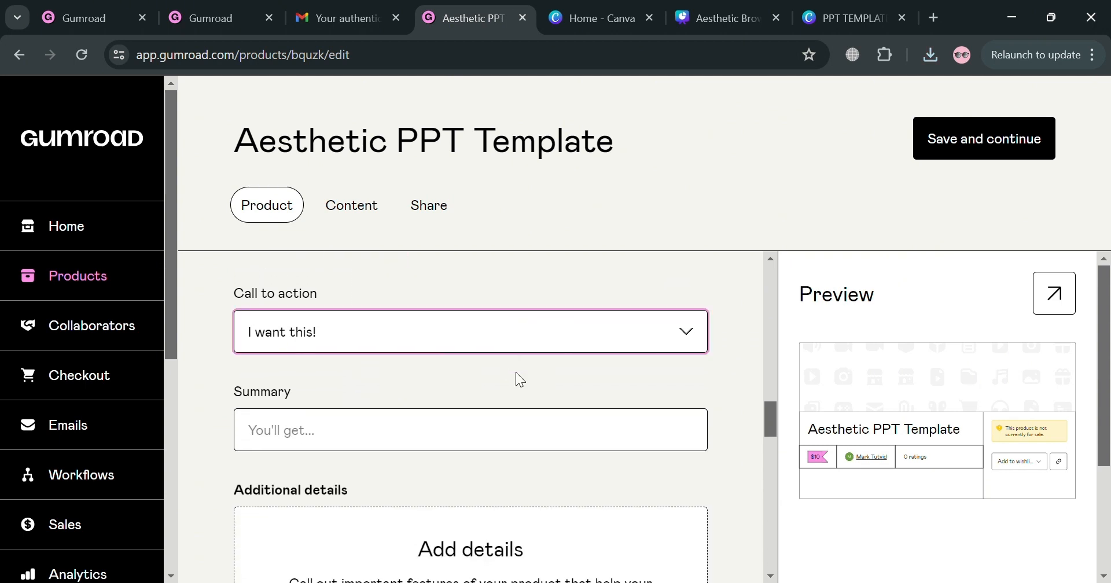
key(Down)
Review the remaining product details, integrations, pricing and settings, then save the product and continue to its content page.
scroll(516, 378, down, 5)
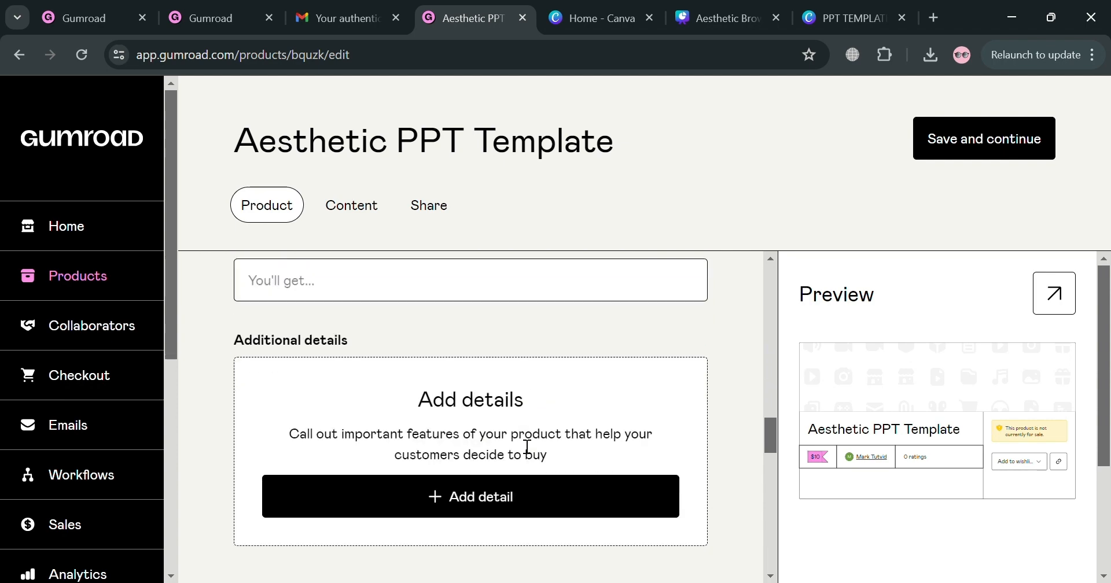
scroll(511, 516, down, 7)
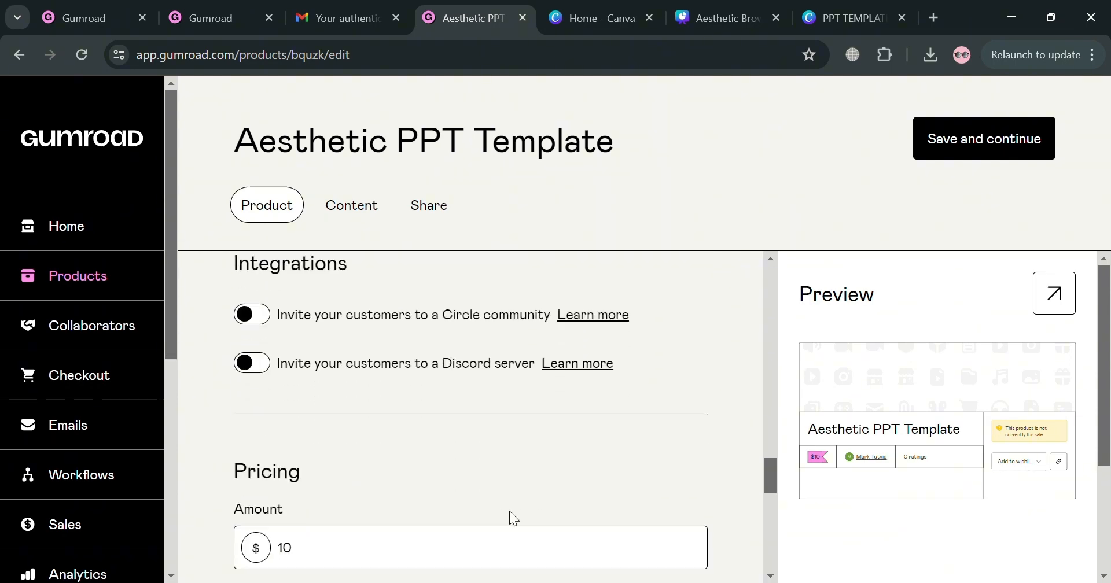
scroll(509, 519, down, 6)
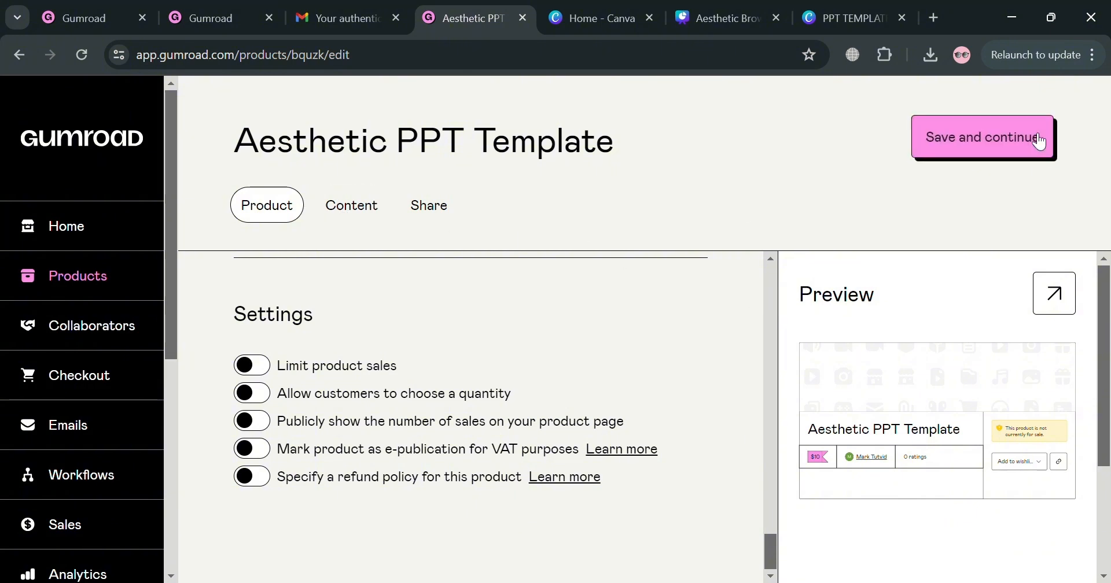
click(961, 144)
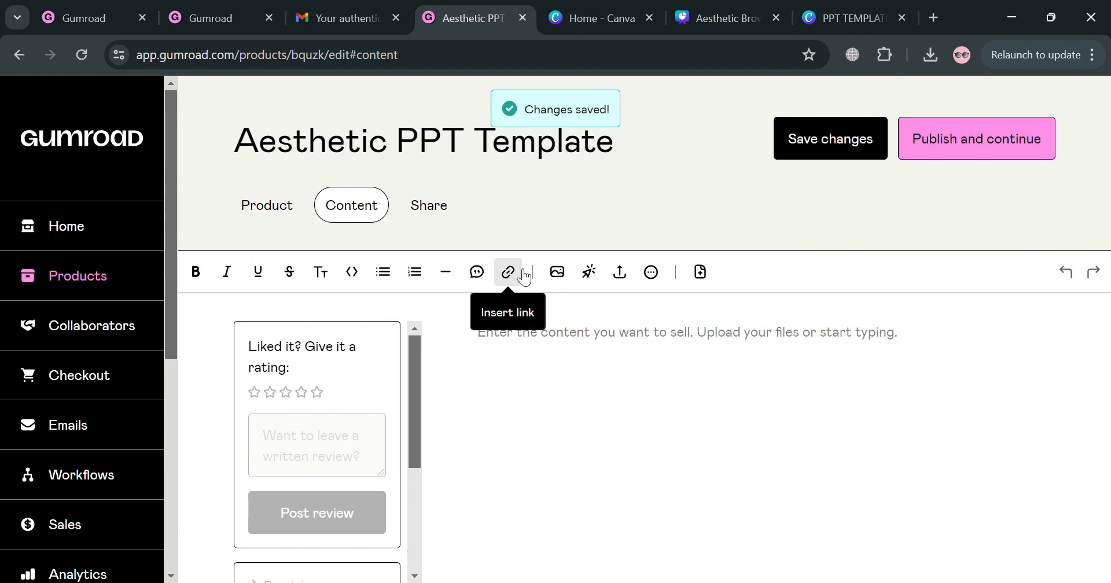
Upload the PPT TEMPLATE PDF from the computer as the product's content and publish the product.
click(559, 274)
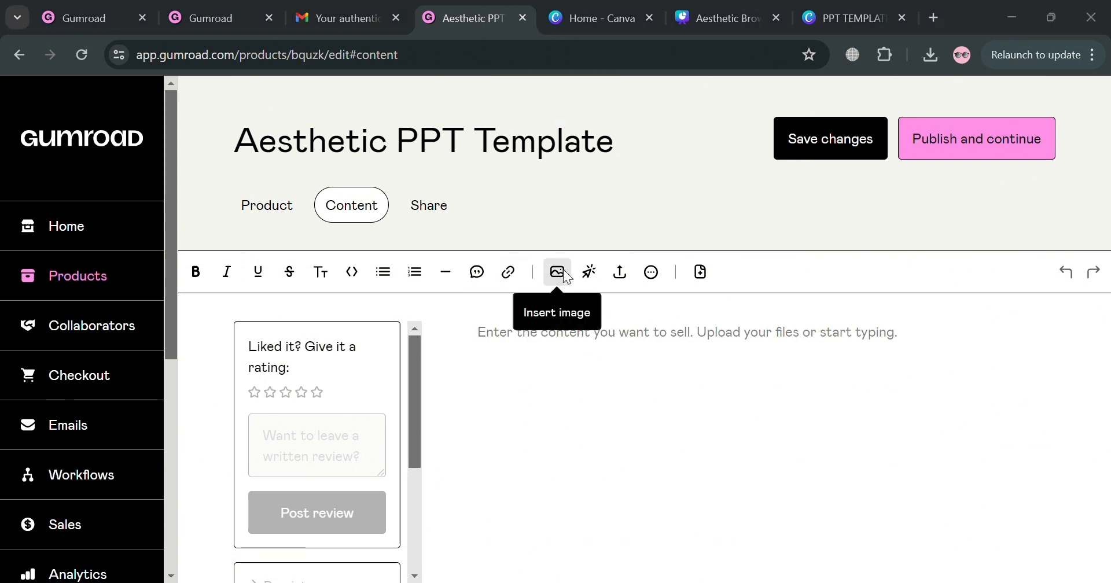
click(495, 388)
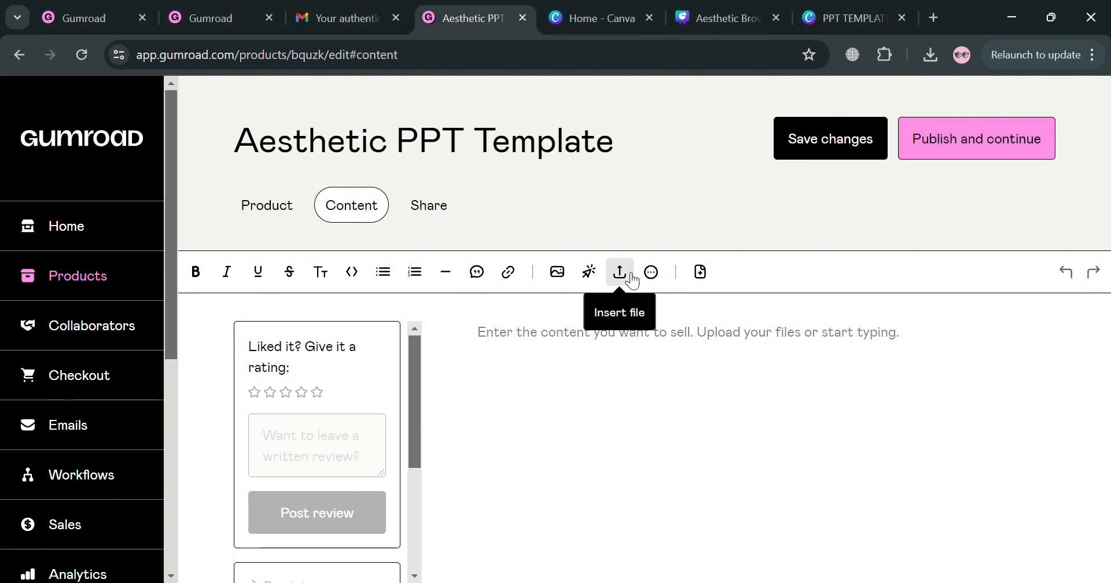
click(631, 280)
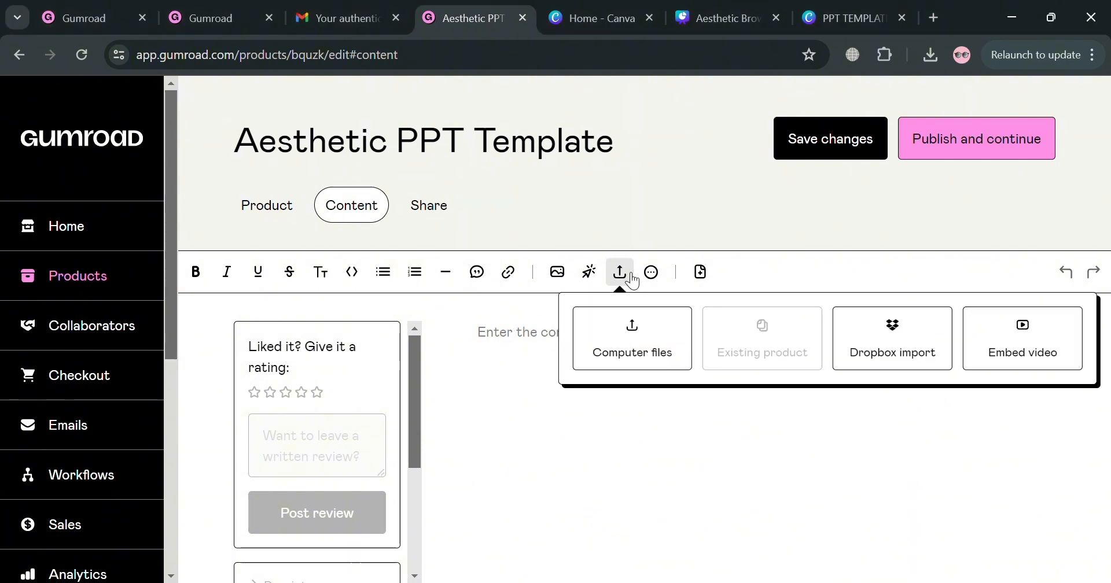
click(671, 347)
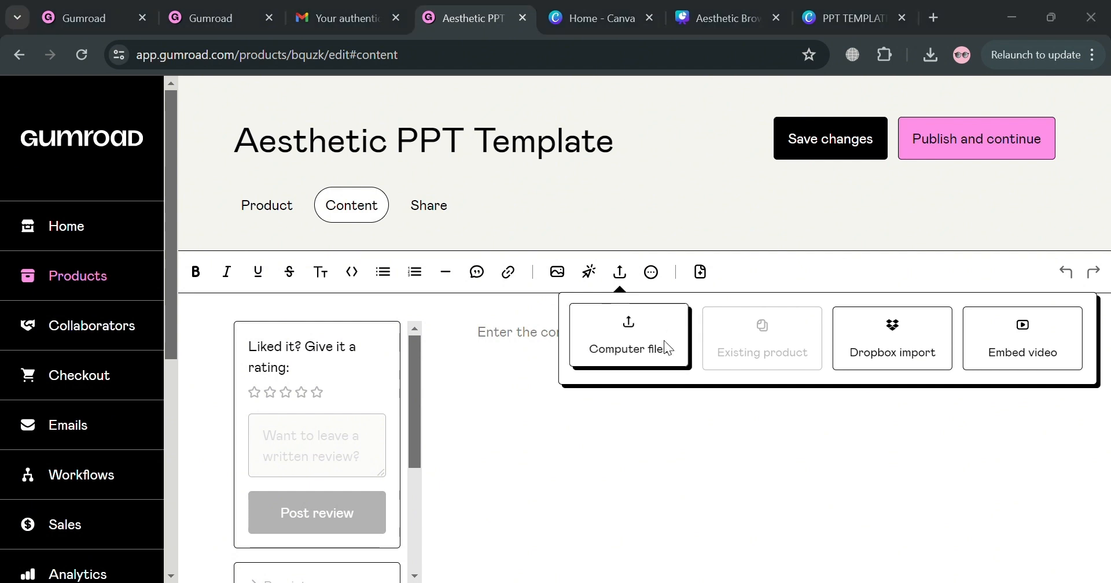
double_click(394, 155)
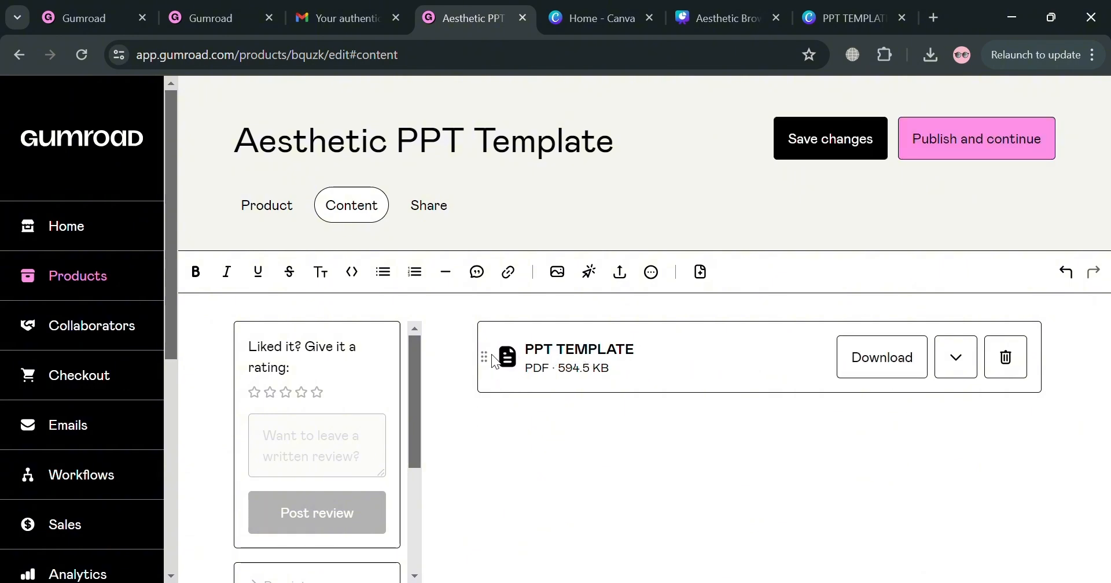
click(976, 140)
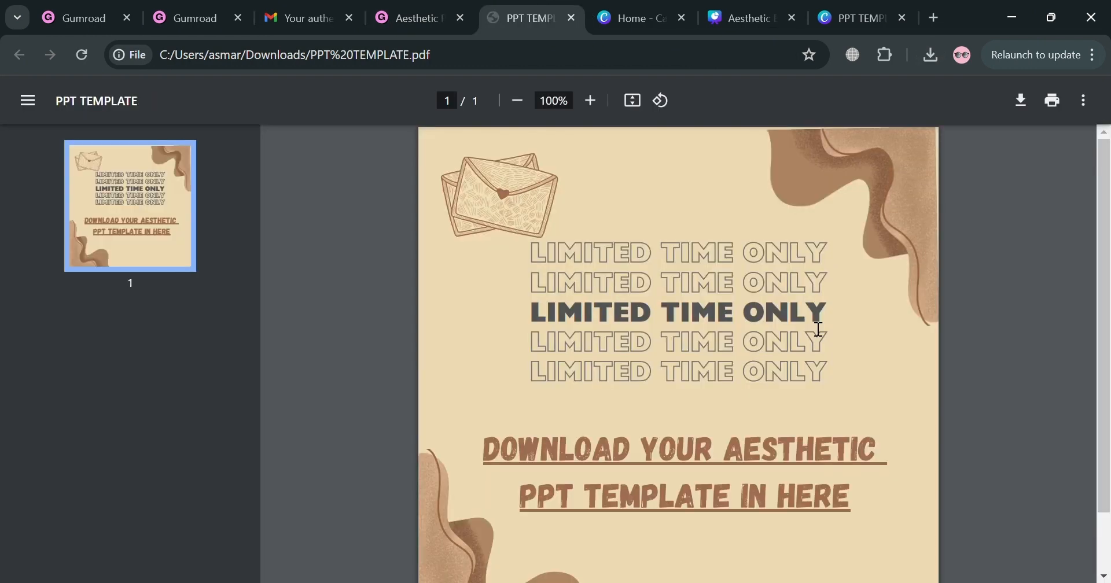
Test the template download link in the PPT TEMPLATE PDF, close it, and look over the product's sharing page.
click(666, 470)
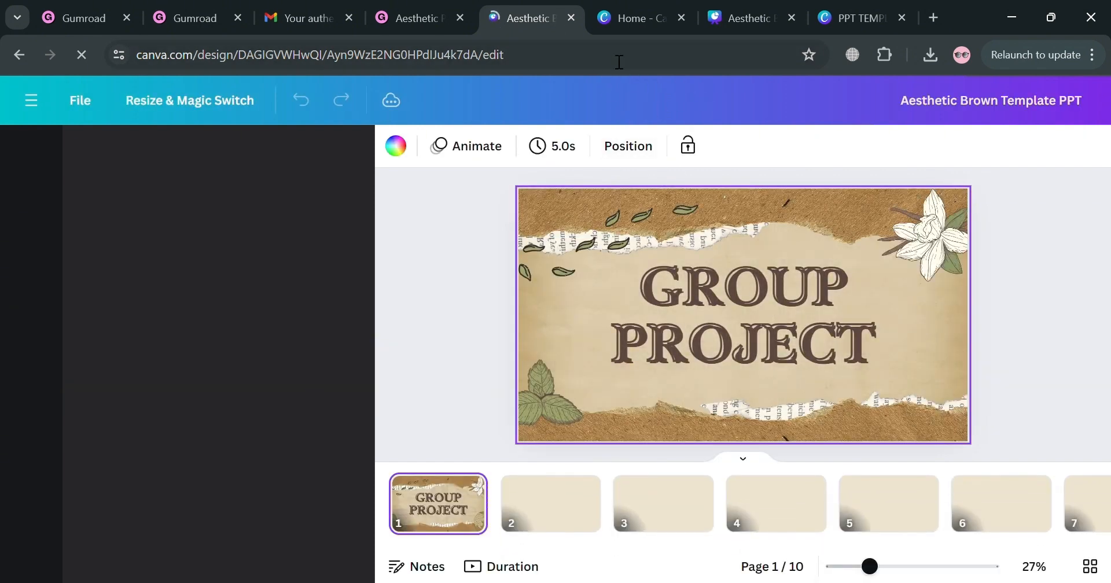
click(571, 18)
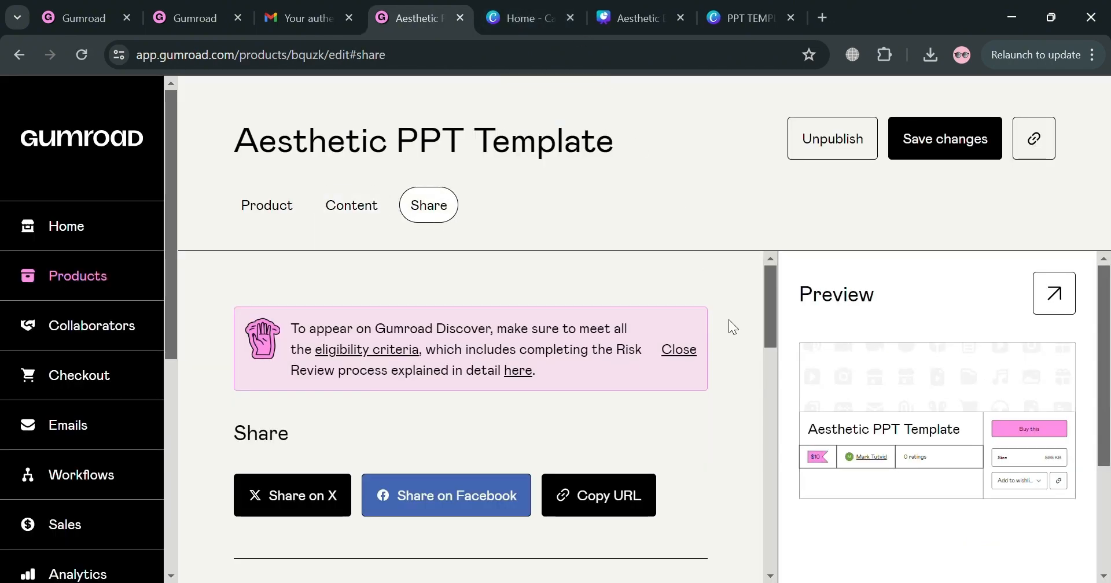
scroll(746, 355, down, 5)
scroll(746, 355, up, 5)
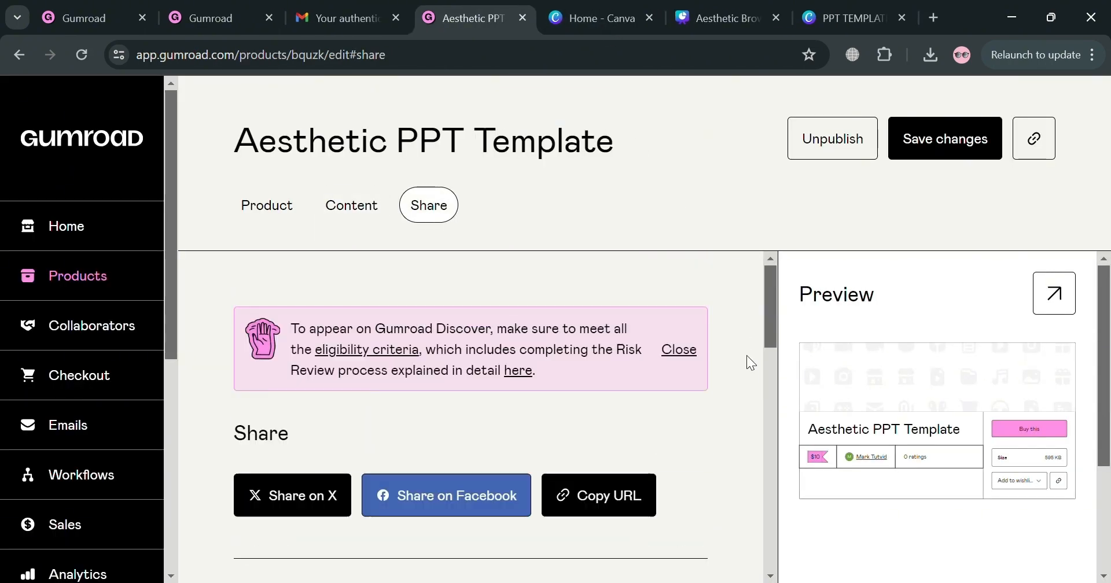